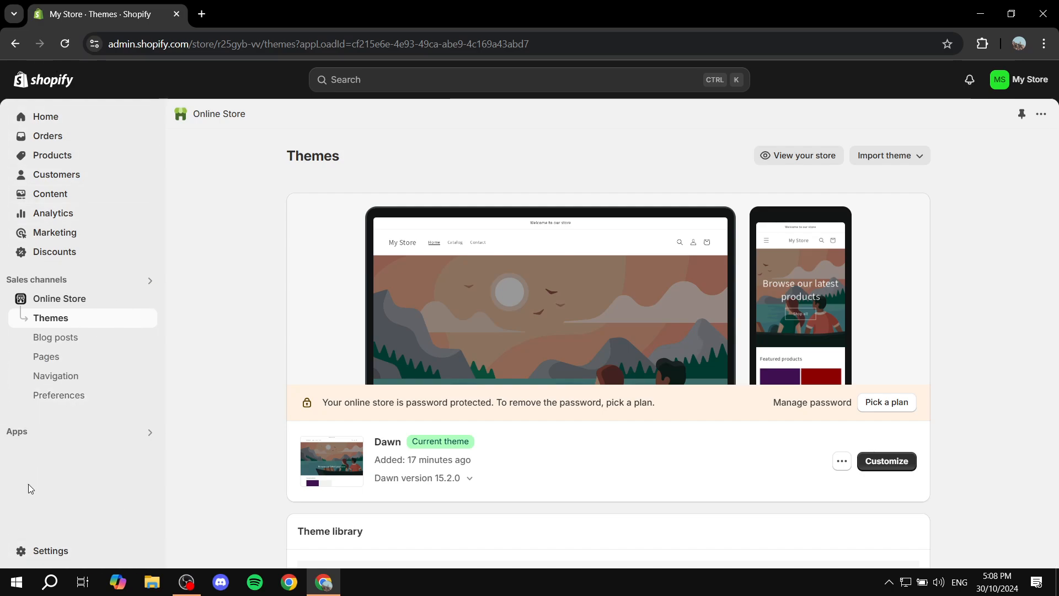
- Open the General shipping rates profile in the store's Shipping and delivery settings
click(40, 551)
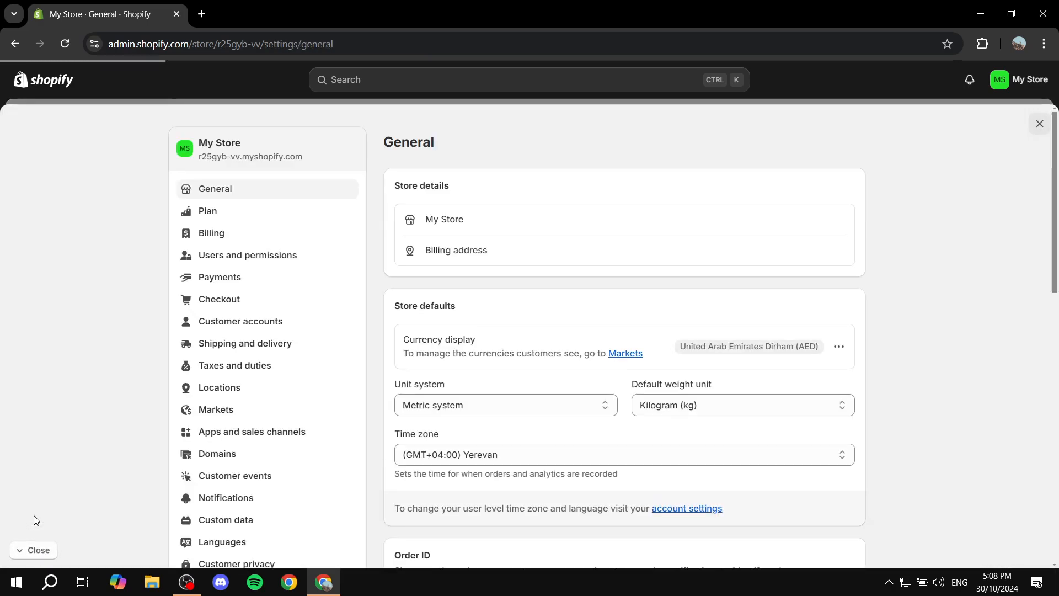
click(243, 344)
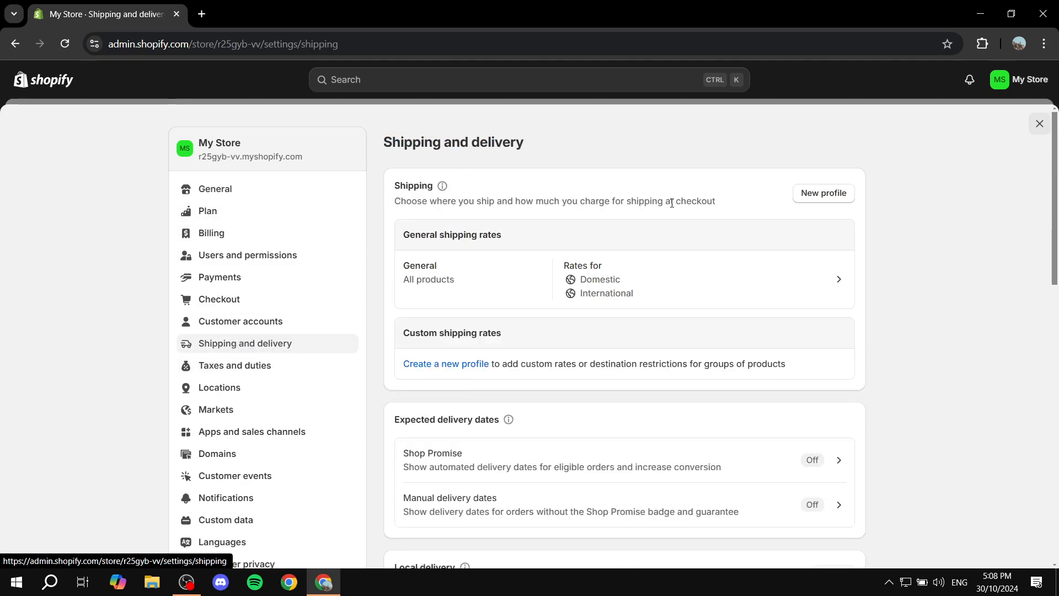
drag(672, 203, 776, 198)
click(758, 219)
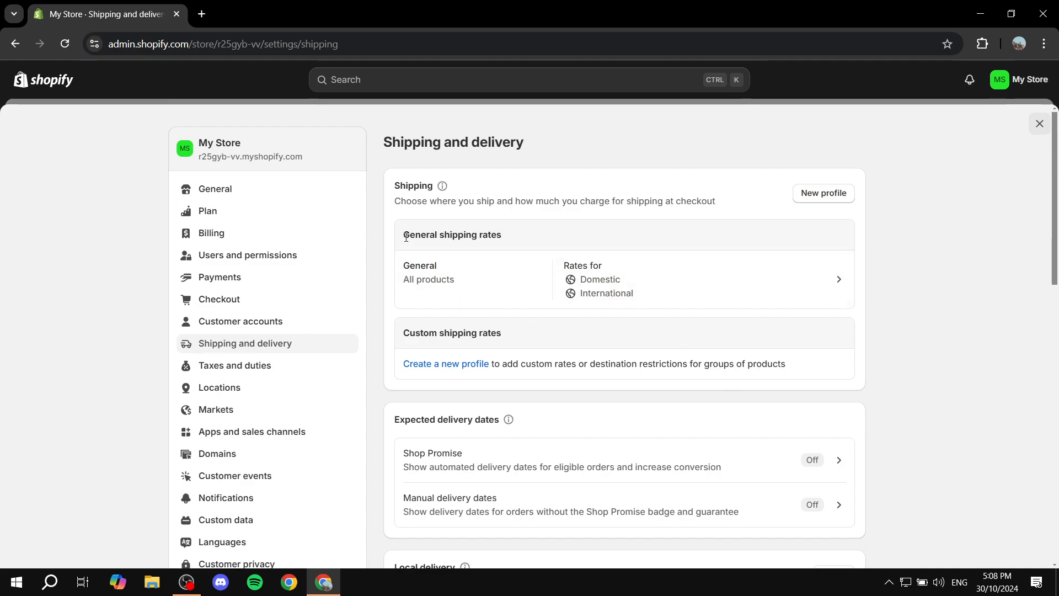
drag(406, 237, 523, 231)
click(702, 270)
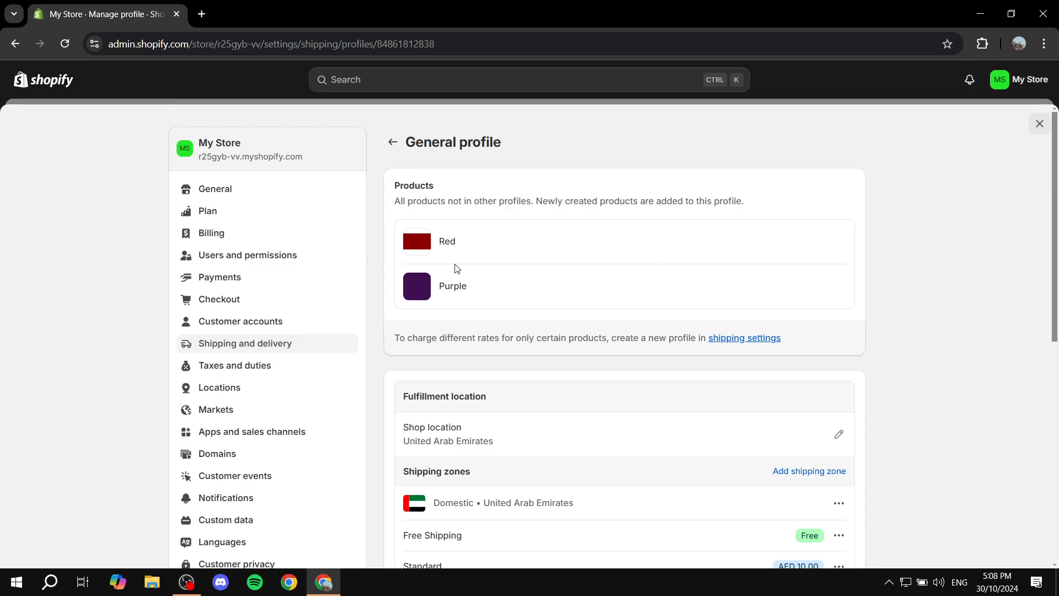
- Review the profile's fulfillment location and shipping zones, and delete the Standard rate from the Domestic zone
scroll(478, 253, down, 3)
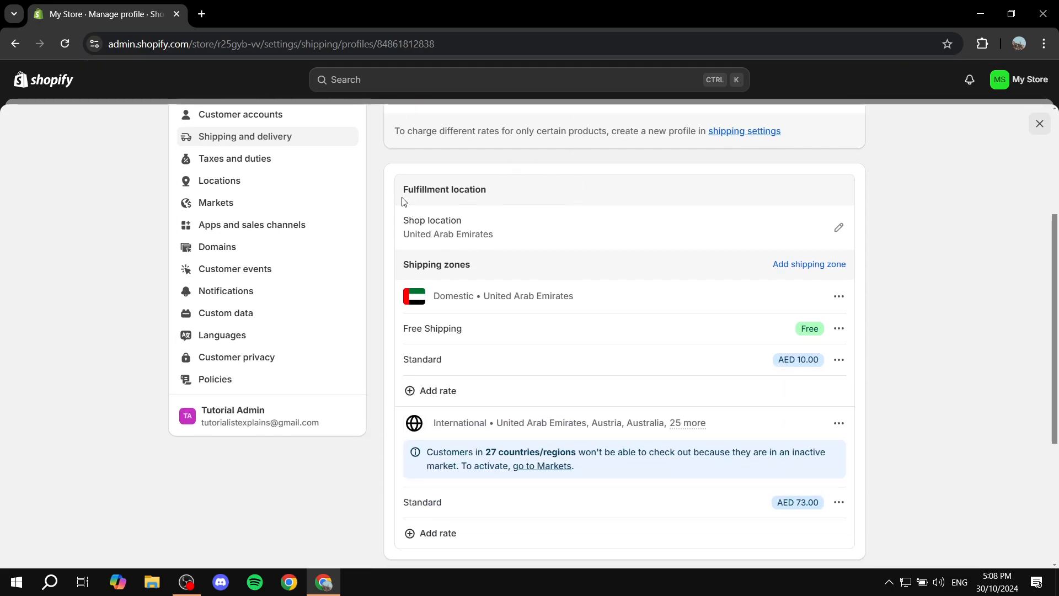
drag(402, 202, 510, 189)
click(433, 281)
drag(431, 296, 639, 299)
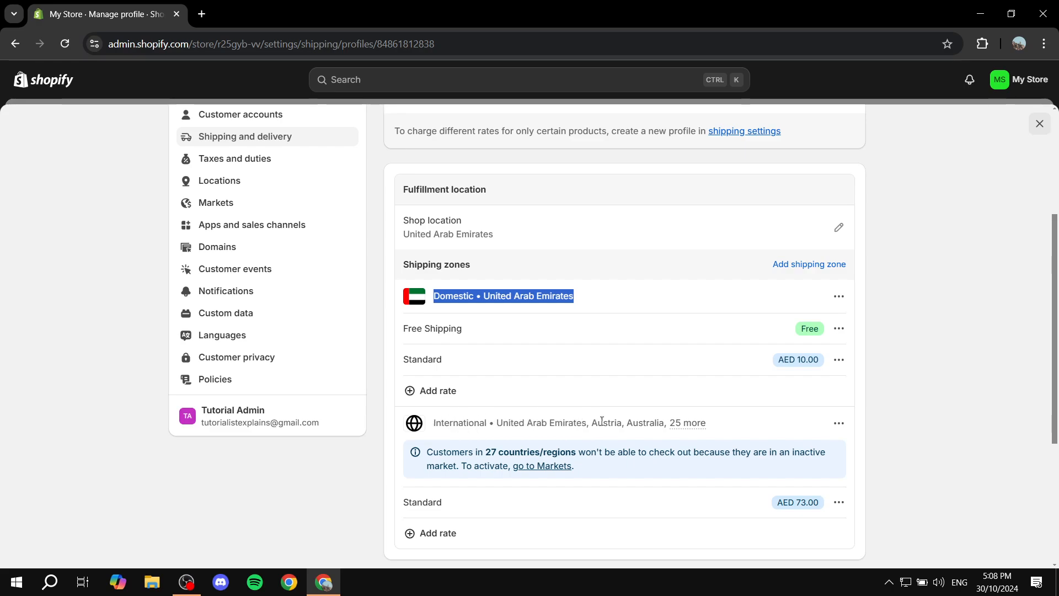
mouse_move(694, 431)
click(839, 359)
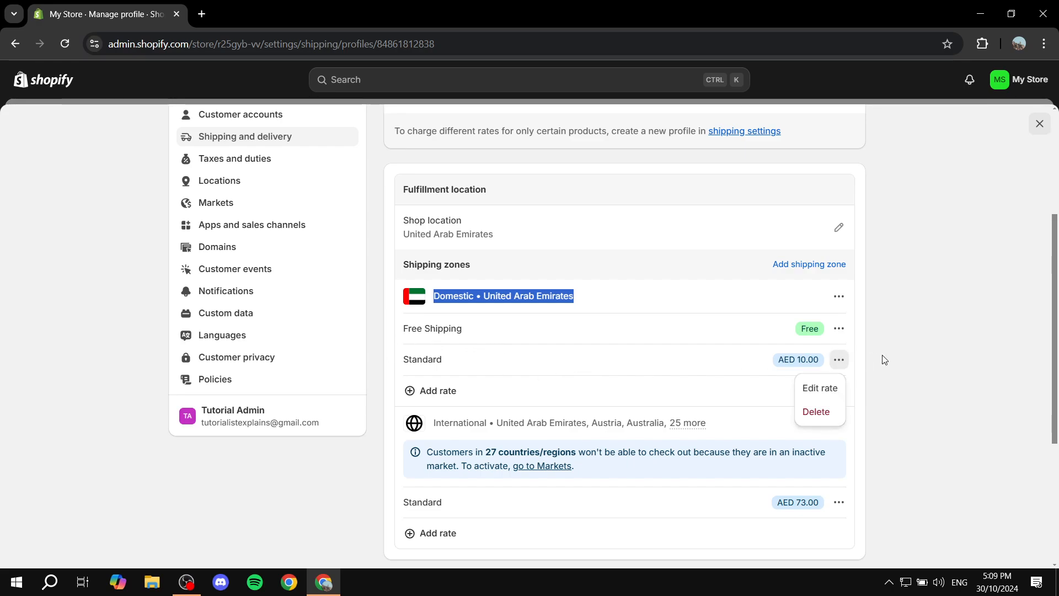
click(819, 417)
click(910, 324)
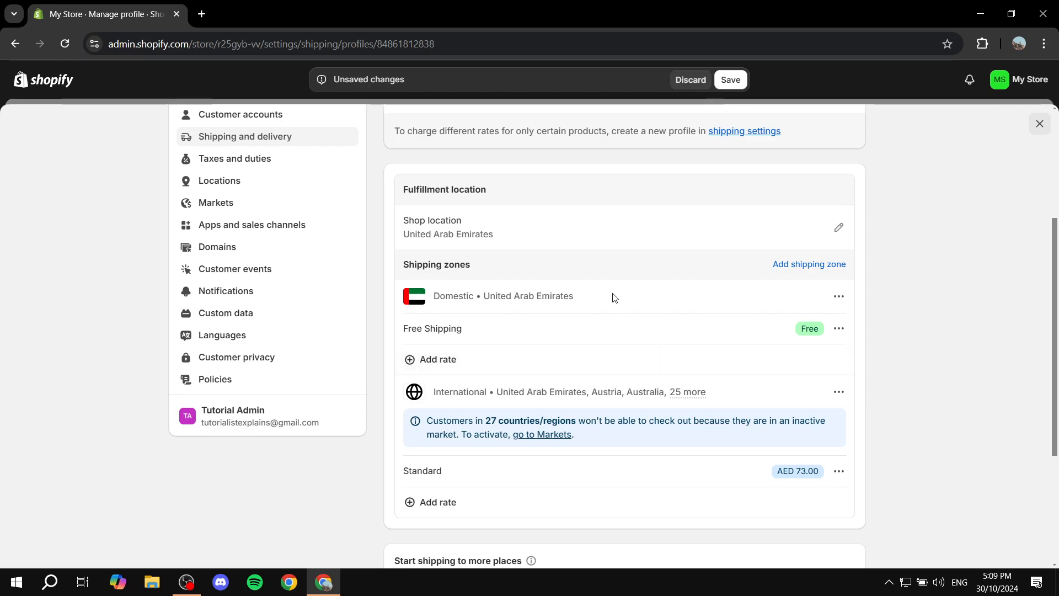
- Delete the Free Shipping rate from the Domestic United Arab Emirates zone
drag(432, 298, 584, 298)
click(645, 314)
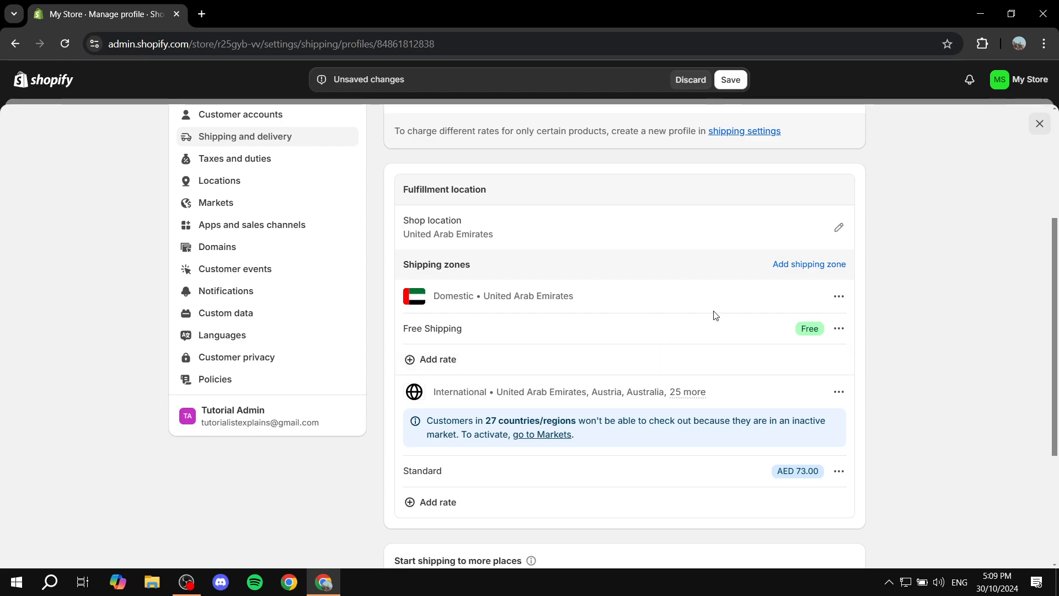
drag(404, 330, 489, 333)
click(489, 333)
click(839, 329)
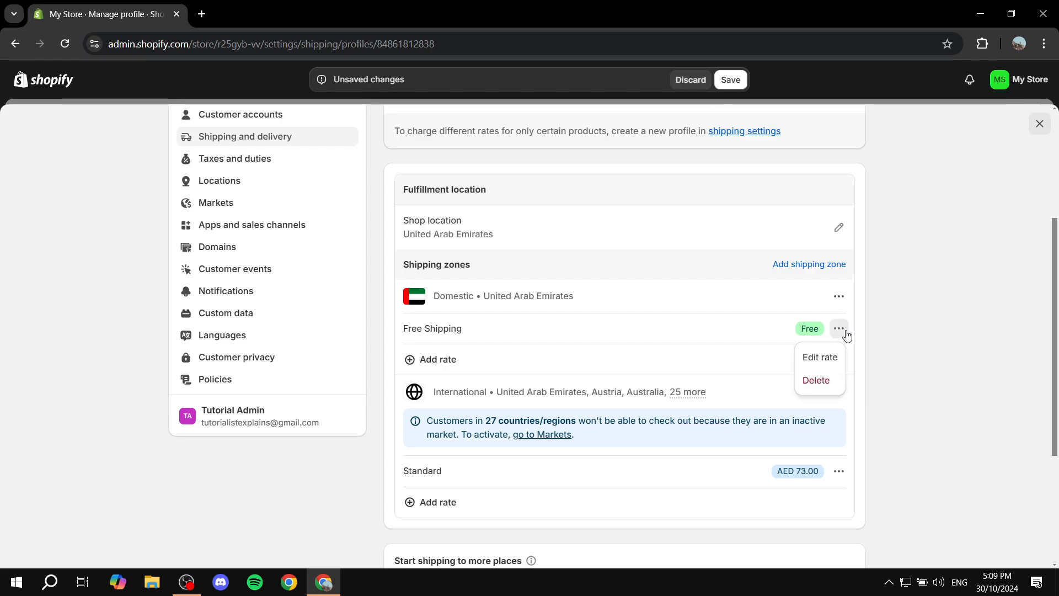
click(816, 379)
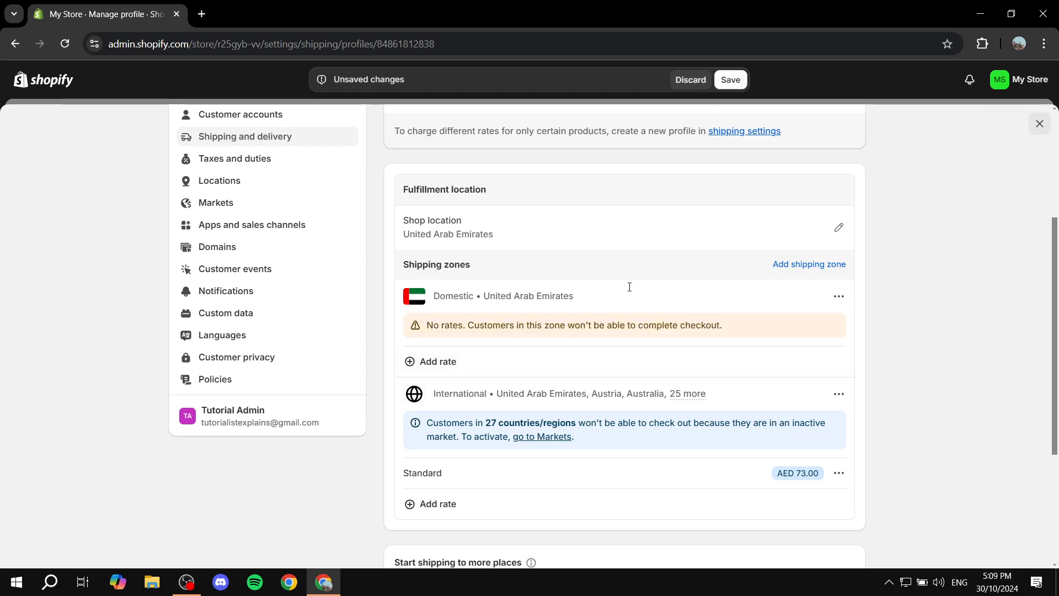
- Start a new rate for the Domestic zone with the flat rate type and the Custom shipping rate
click(841, 299)
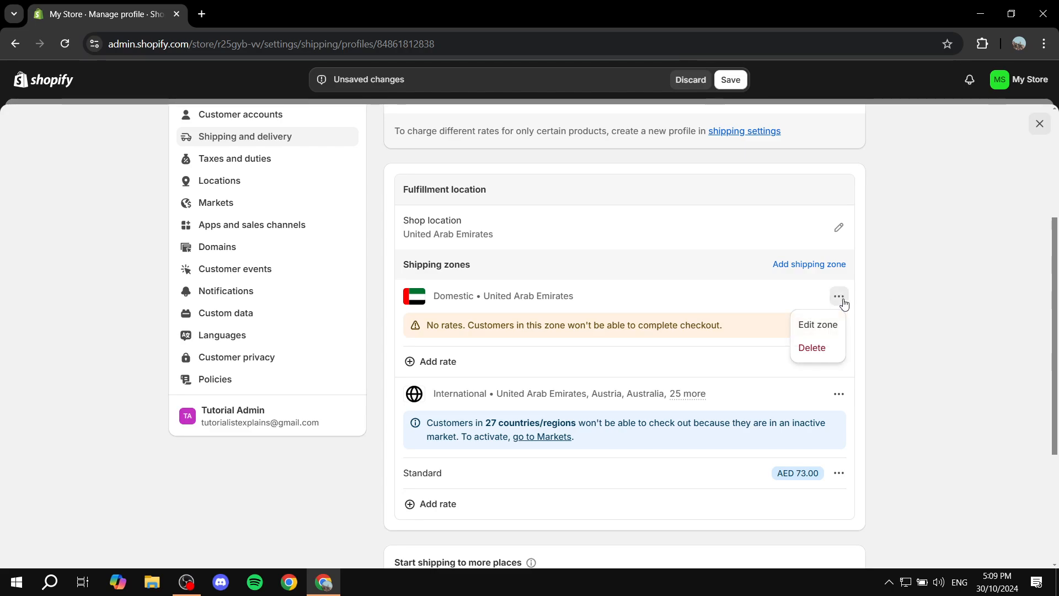
click(606, 322)
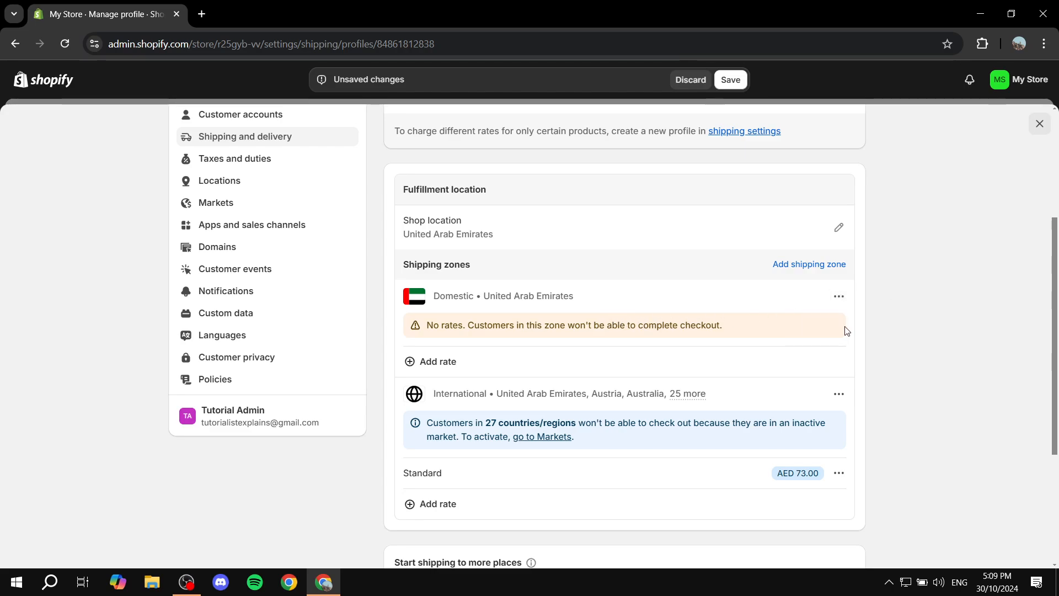
drag(431, 303, 587, 296)
click(587, 296)
click(436, 362)
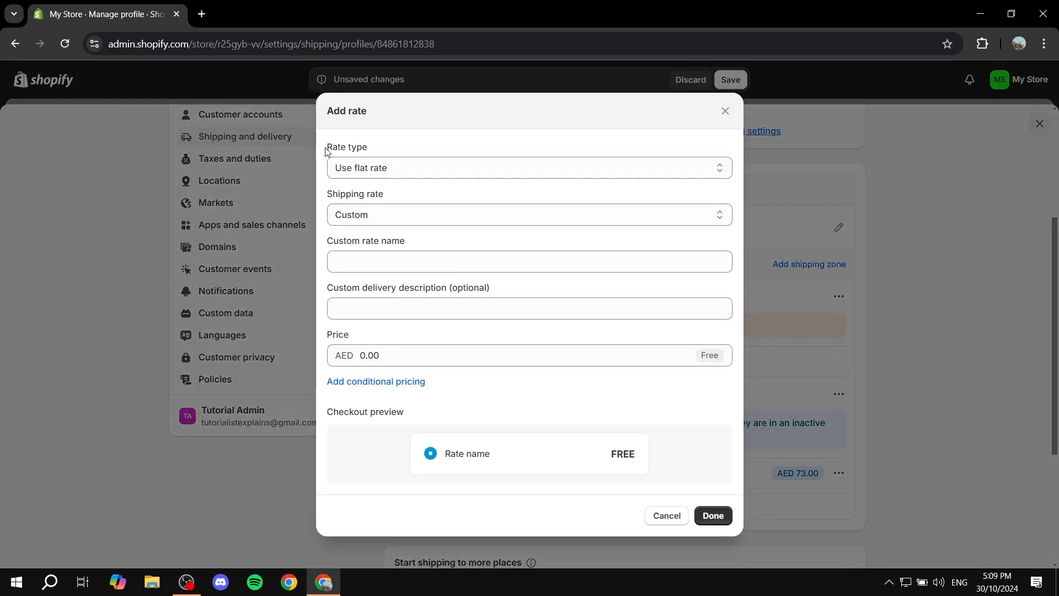
drag(327, 152, 395, 146)
click(421, 165)
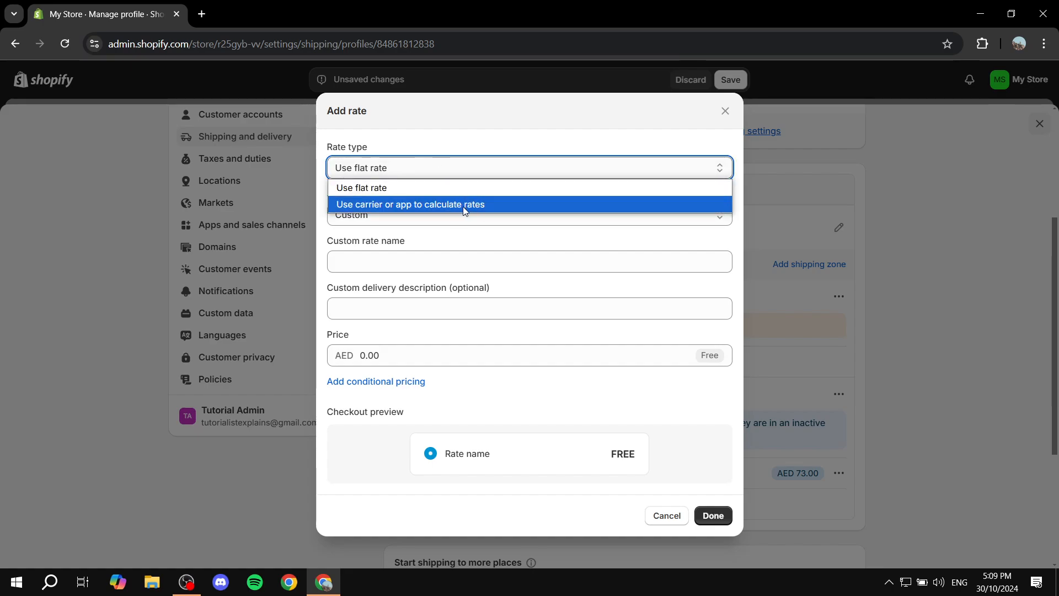
click(466, 186)
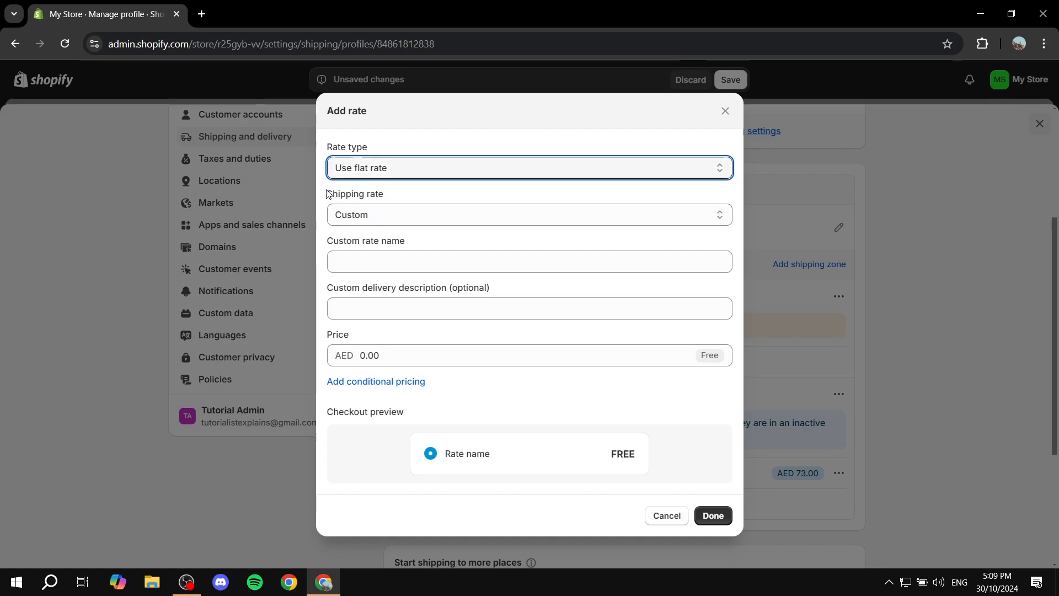
drag(326, 191, 420, 196)
click(420, 198)
click(419, 213)
click(419, 214)
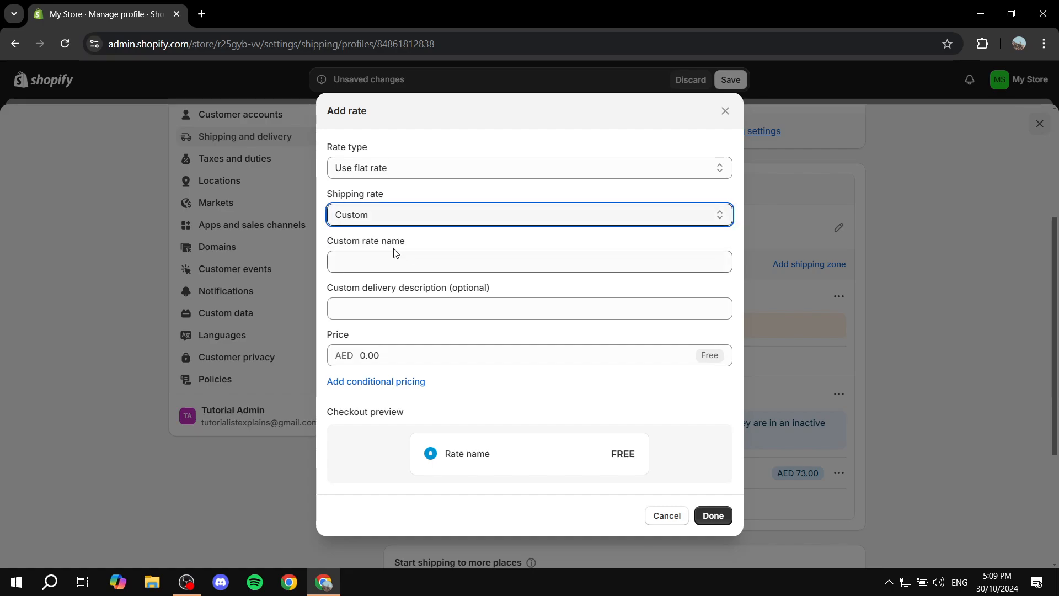
- Name the custom rate Standard
click(396, 259)
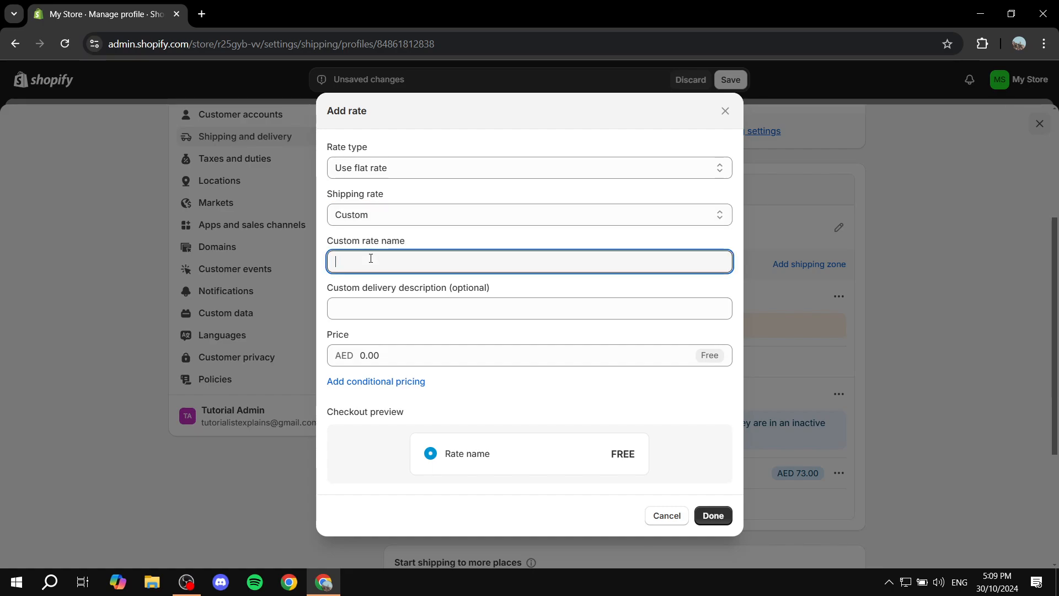
text(Flat)
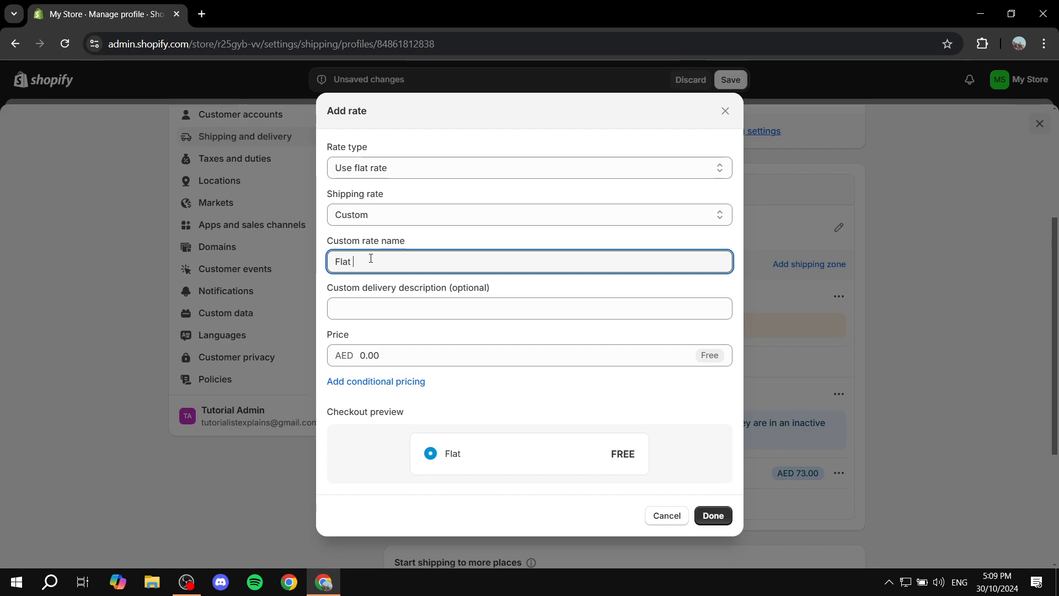
key(BackSpace)
key(BackSpace)
key(BackSpace)
key(BackSpace)
key(BackSpace)
key(BackSpace)
key(BackSpace)
key(BackSpace)
text(Def)
key(BackSpace)
key(BackSpace)
key(BackSpace)
text(Stand)
- Set the custom delivery description to the suggested "Ships next day" and the rate's price to AED 30
click(370, 302)
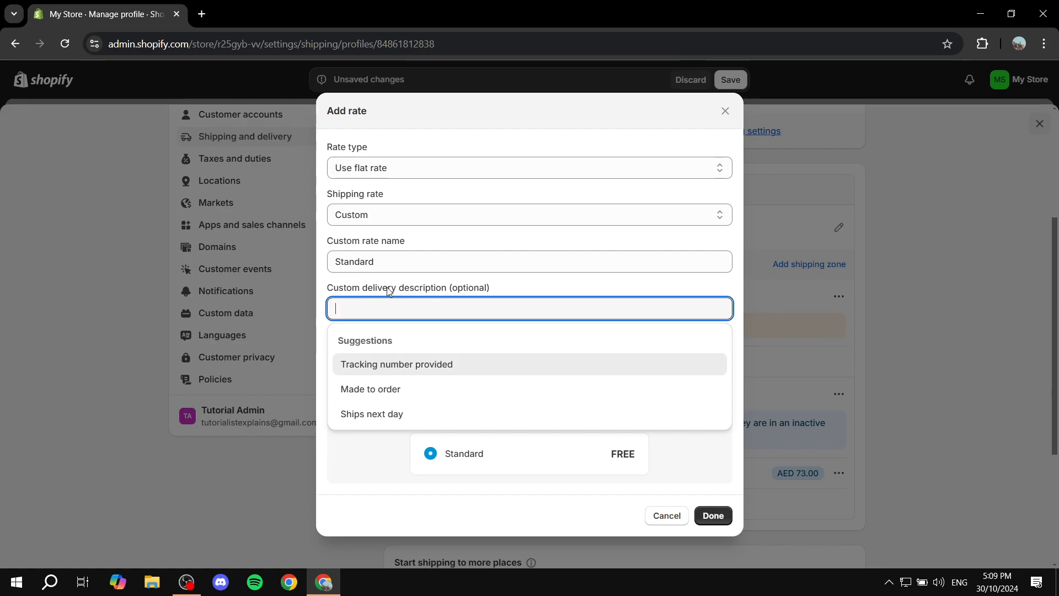
click(591, 287)
click(546, 308)
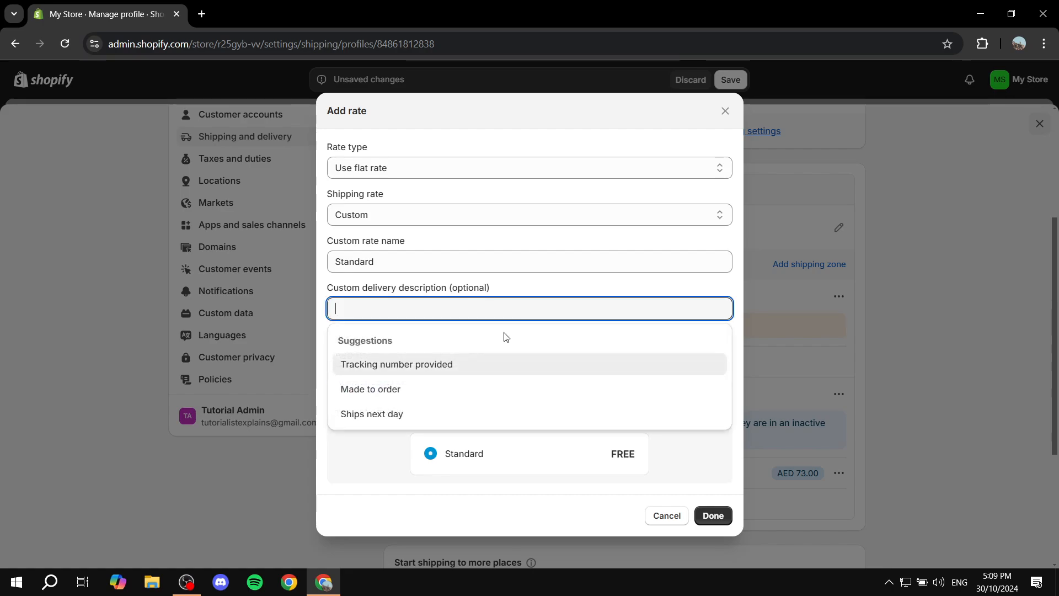
click(386, 421)
click(422, 347)
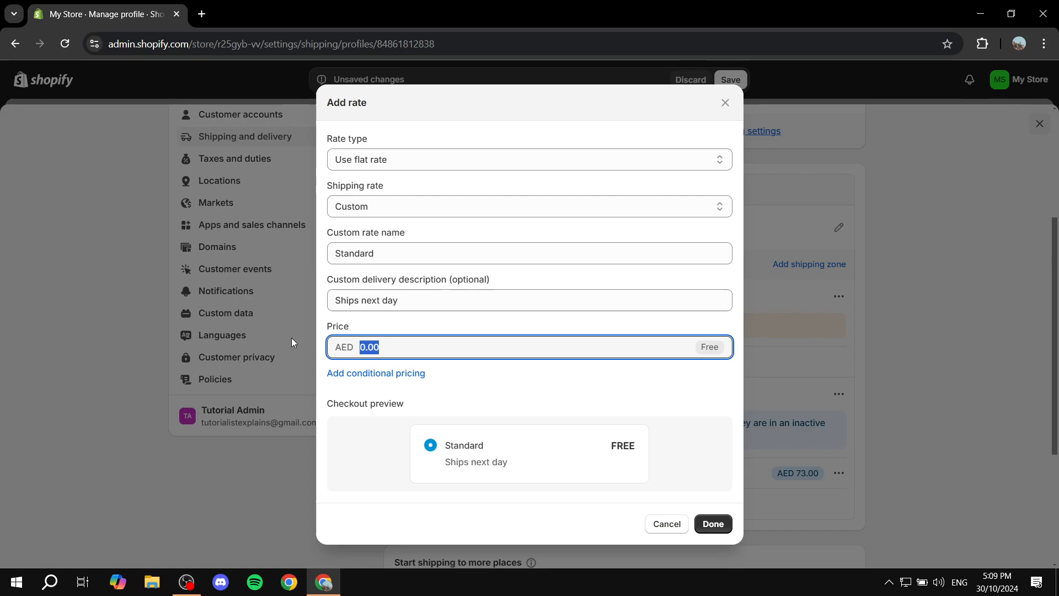
text(30)
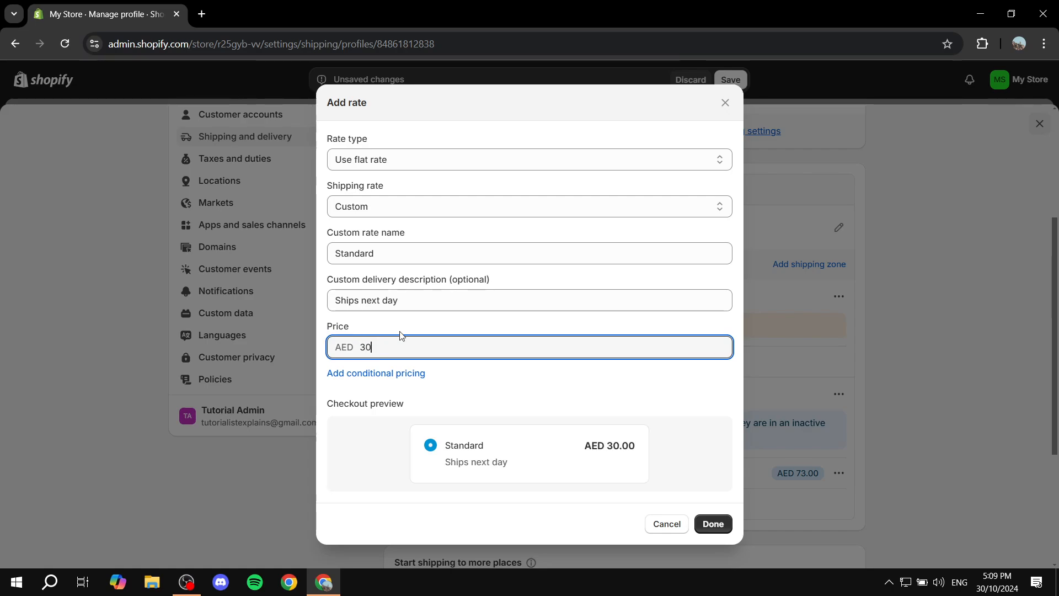
click(639, 383)
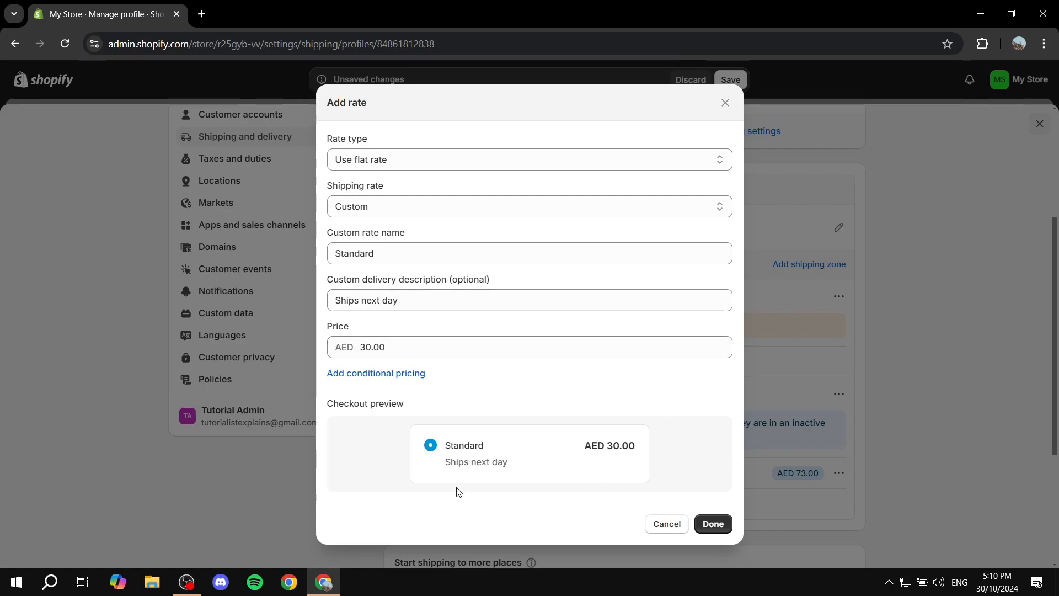
- Add conditional pricing based on order price with a minimum price of AED 100
click(368, 375)
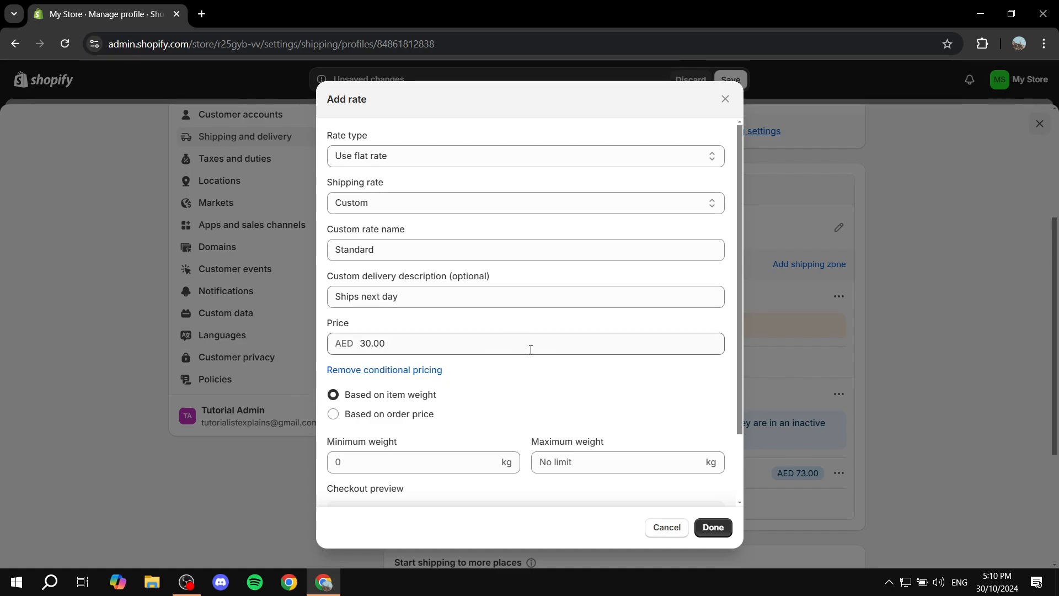
scroll(523, 341, down, 1)
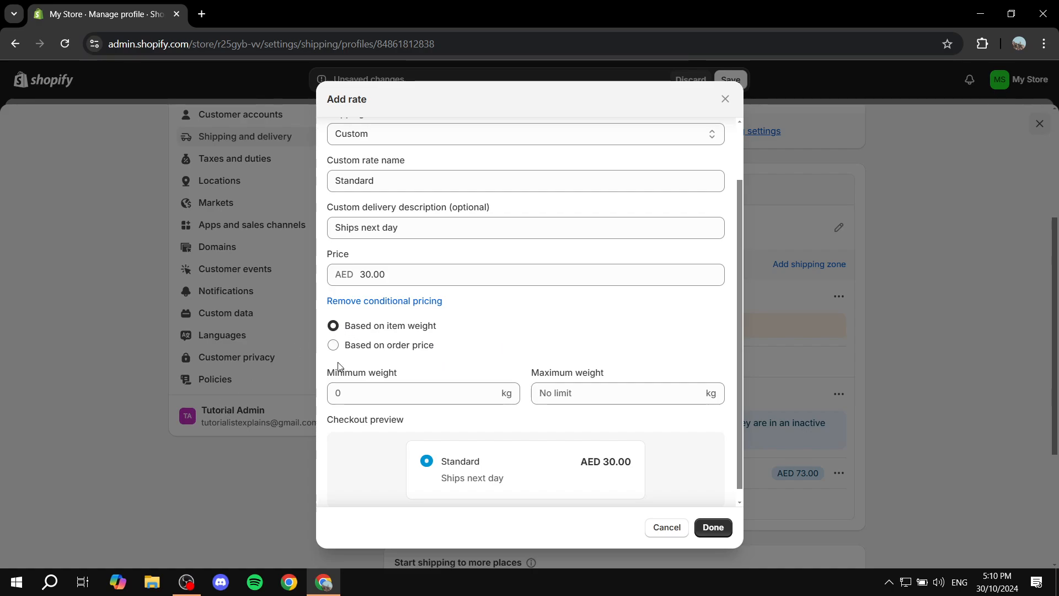
click(386, 348)
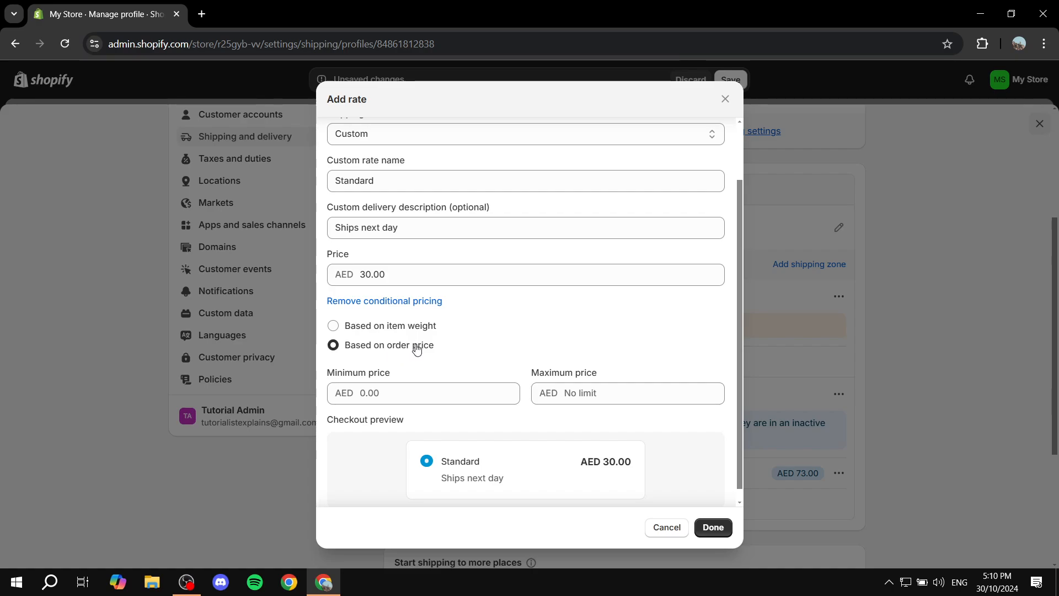
drag(329, 378, 419, 371)
click(419, 371)
click(425, 391)
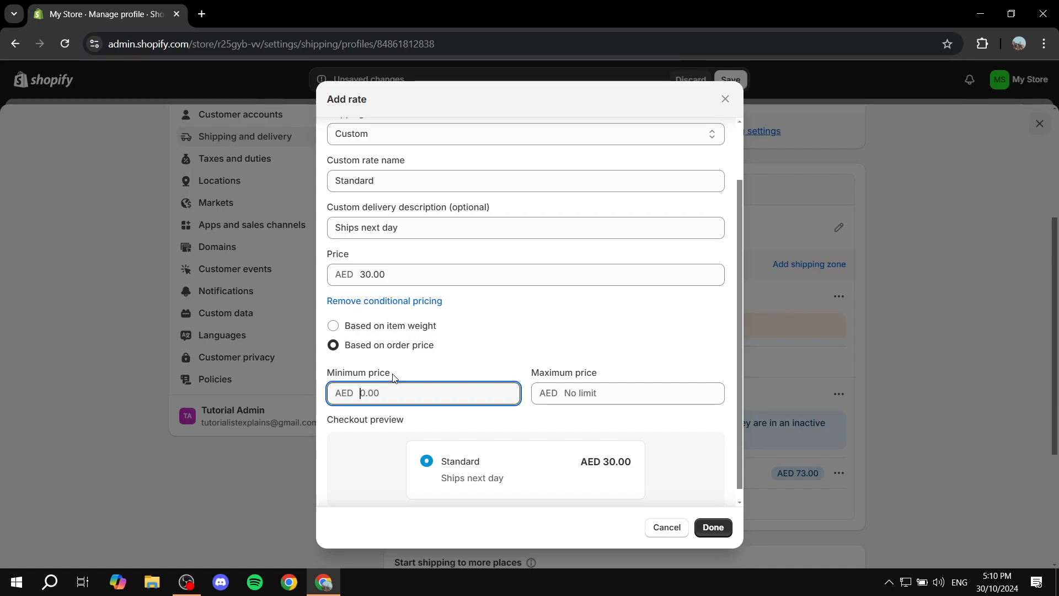
text(100)
click(533, 329)
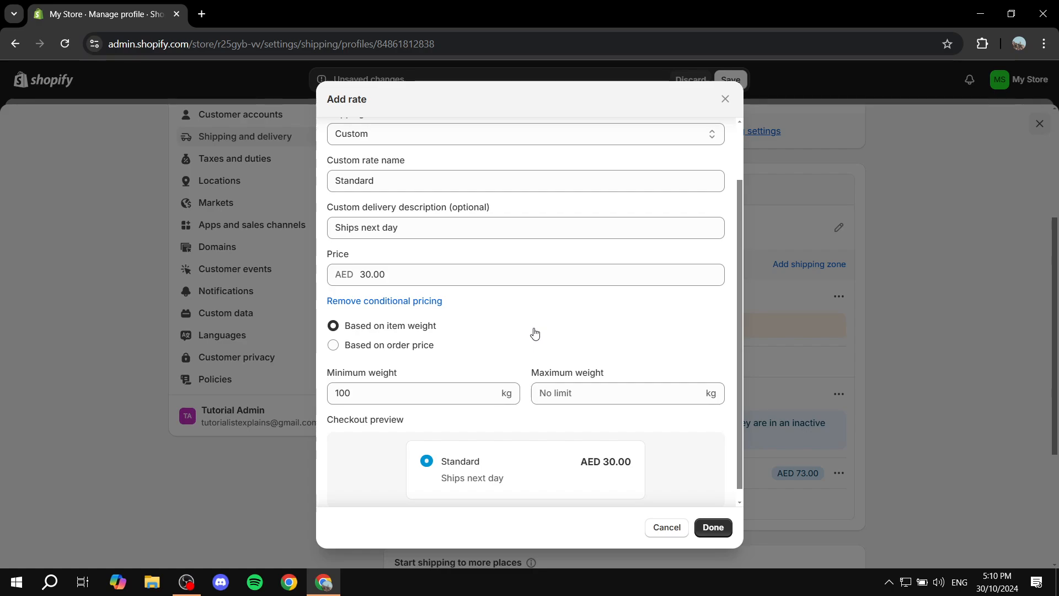
click(366, 346)
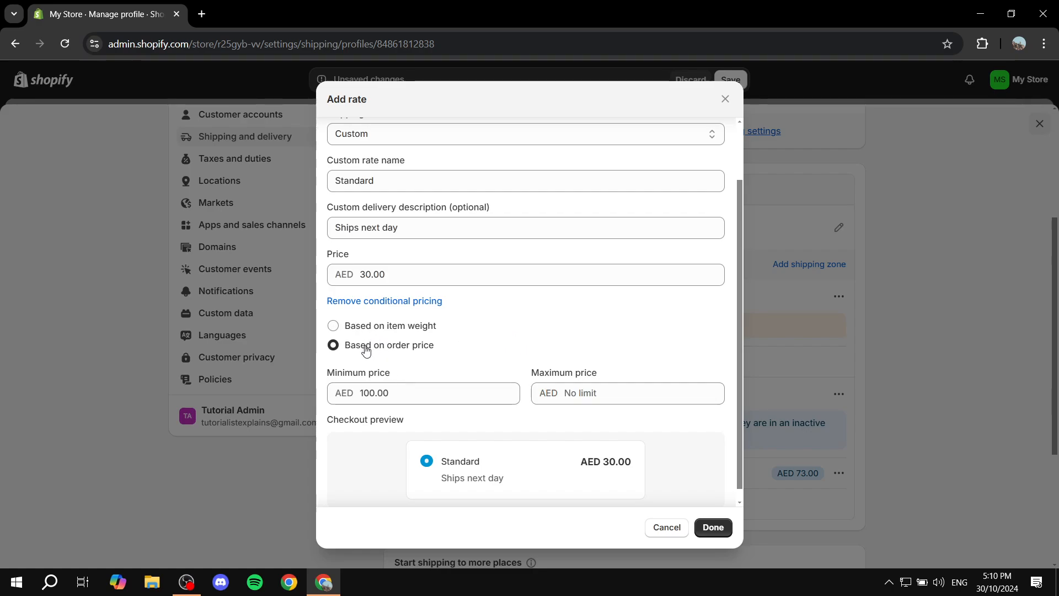
- Set the rate's price to AED 0 and rename the custom rate to Free Shipping
scroll(504, 421, up, 2)
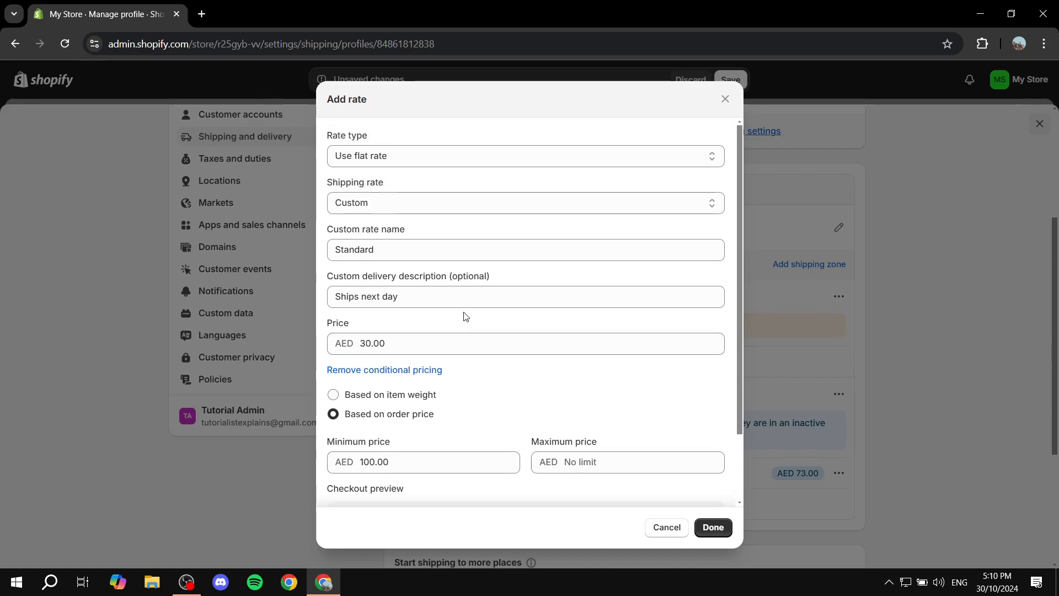
double_click(436, 354)
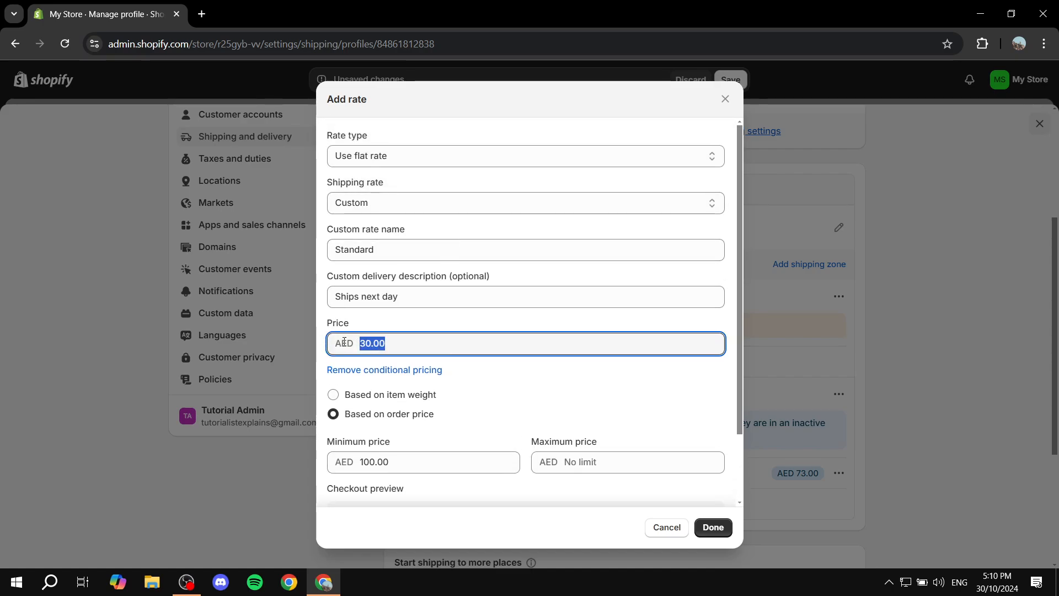
text(0)
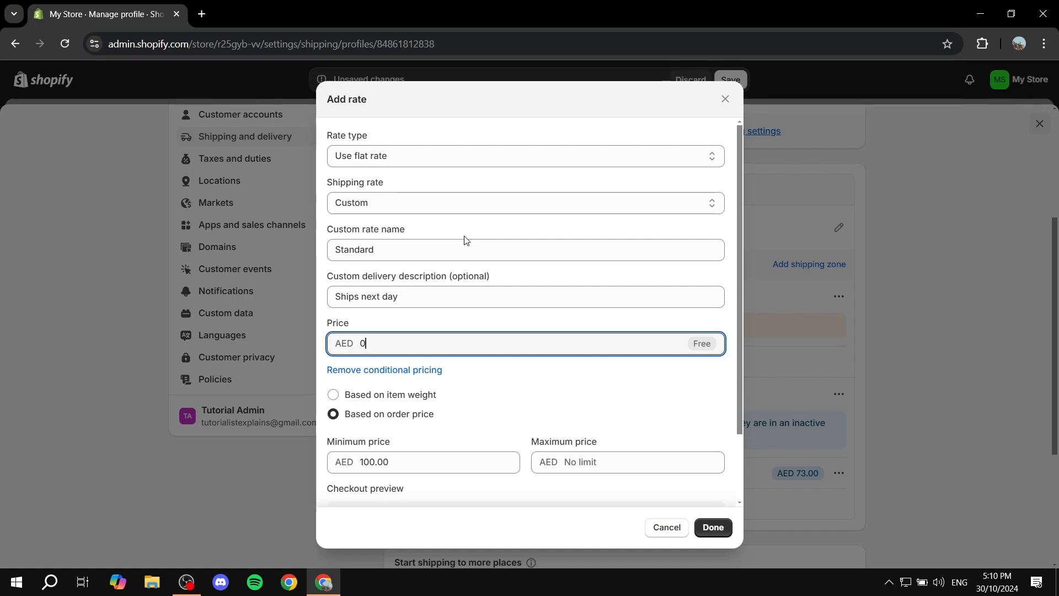
click(444, 245)
key(ctrl+a)
text(Fr)
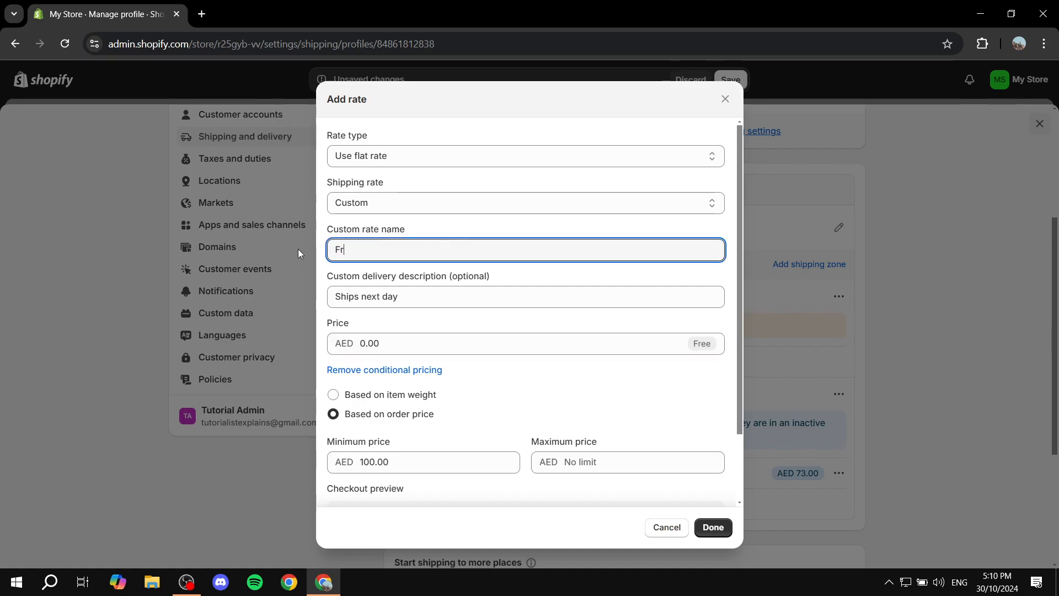
text(ee Shipping)
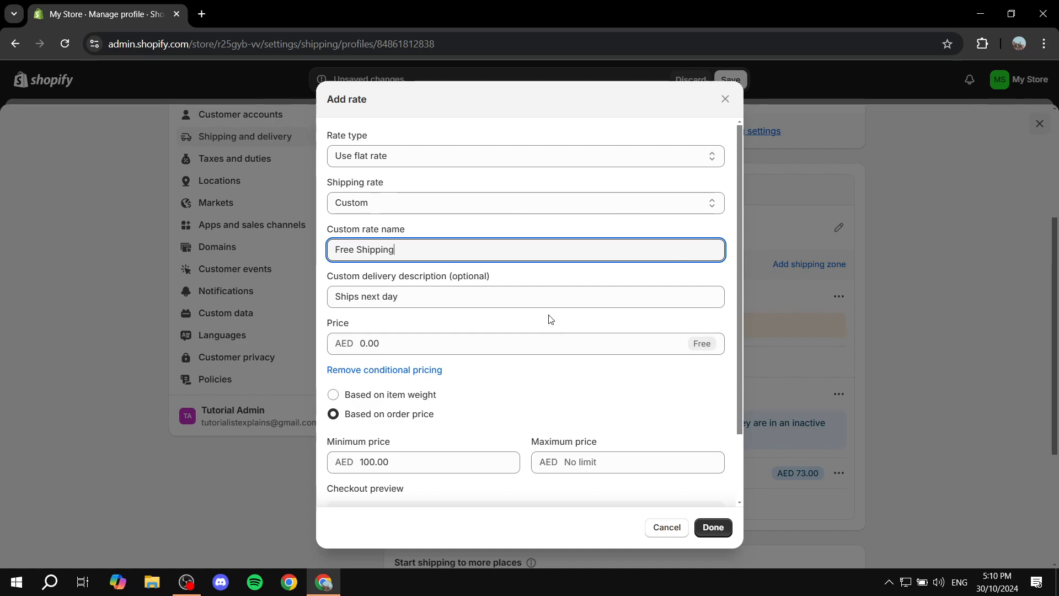
- Finish adding the Free Shipping rate to the domestic zone
drag(358, 466, 399, 462)
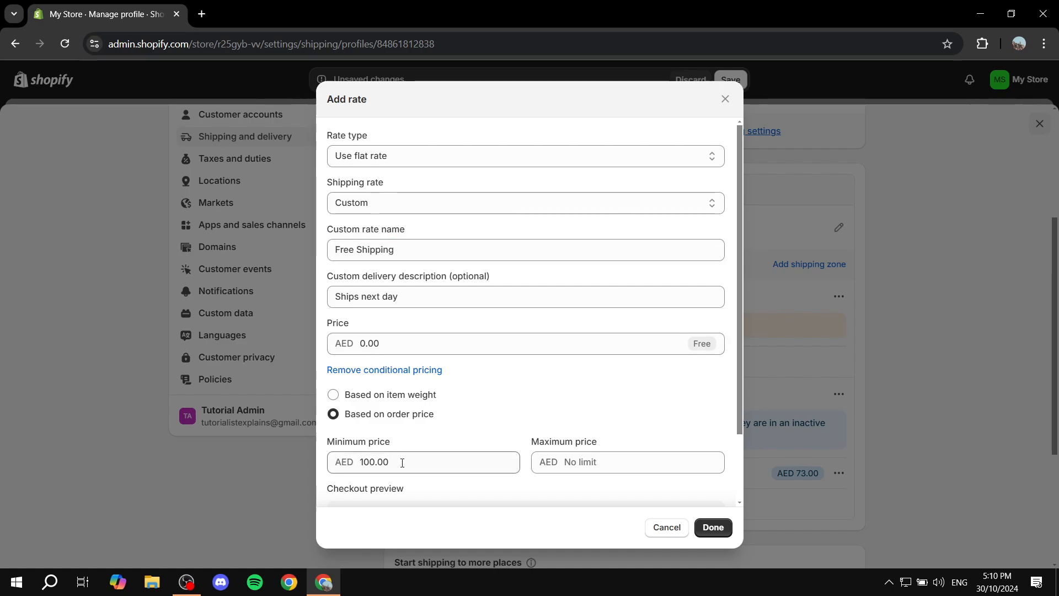
click(381, 485)
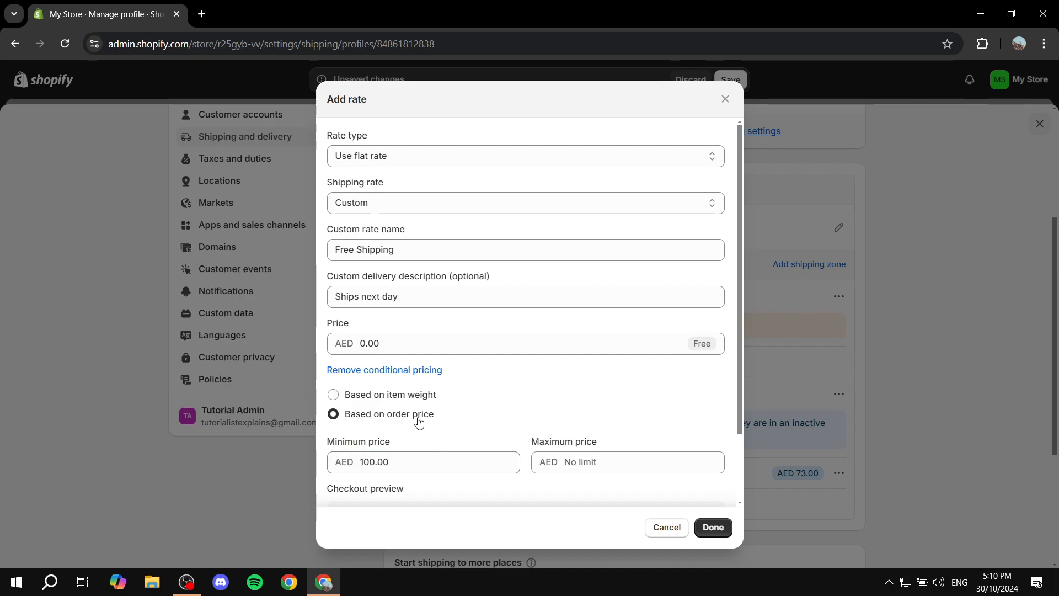
click(711, 527)
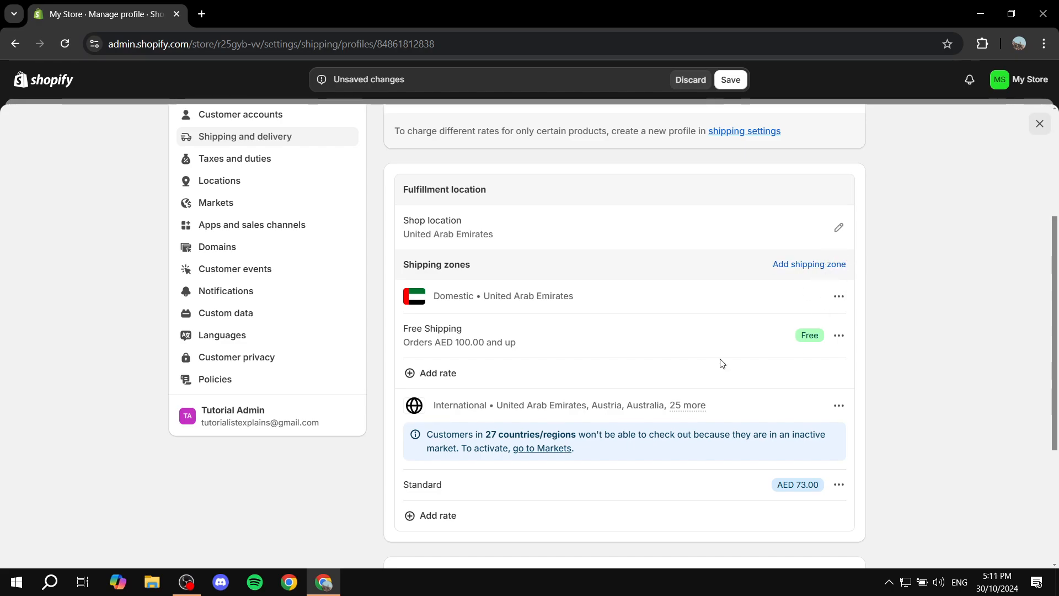
- Start another domestic flat rate named Standard, priced at AED 30, with the suggested delivery description "Ships next day"
click(435, 373)
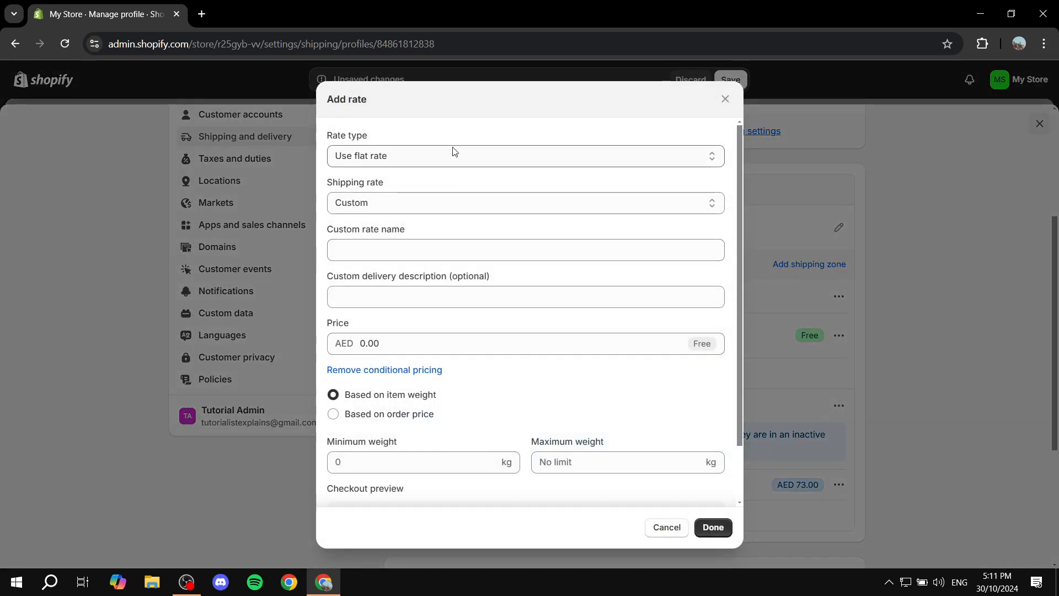
click(449, 243)
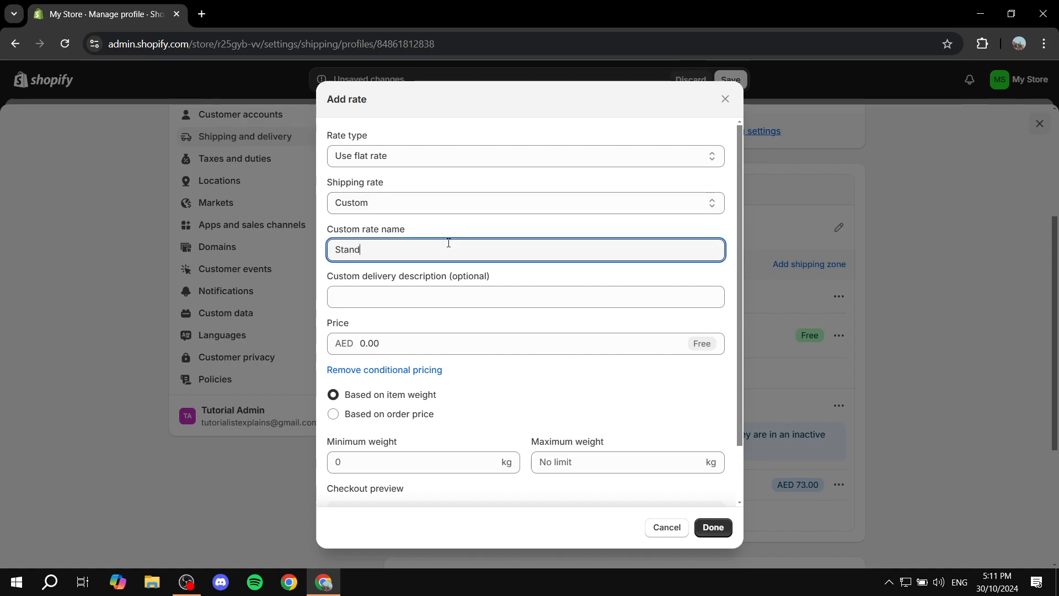
click(420, 340)
text(30)
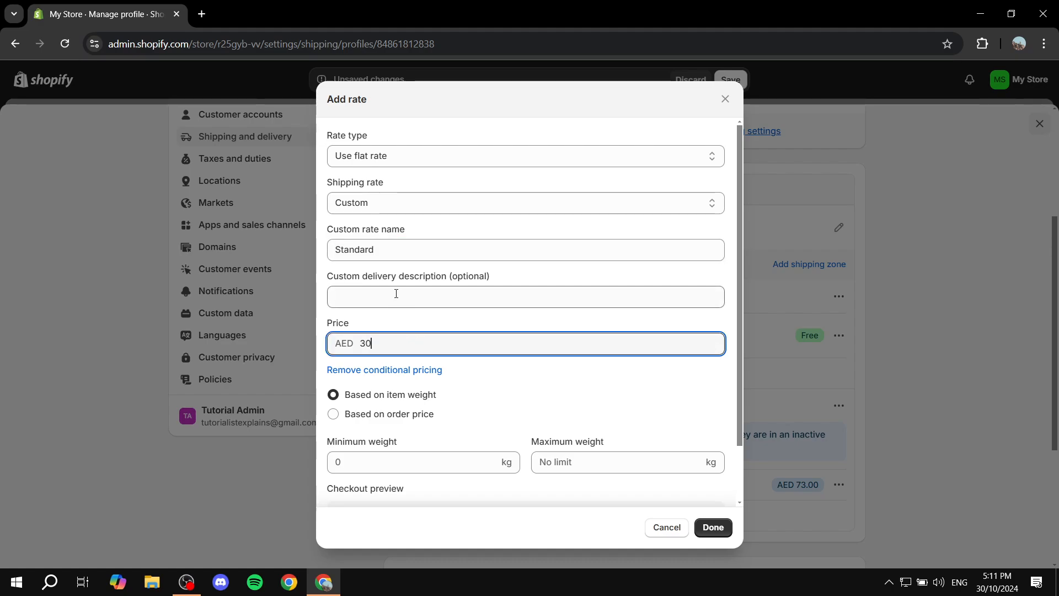
click(396, 294)
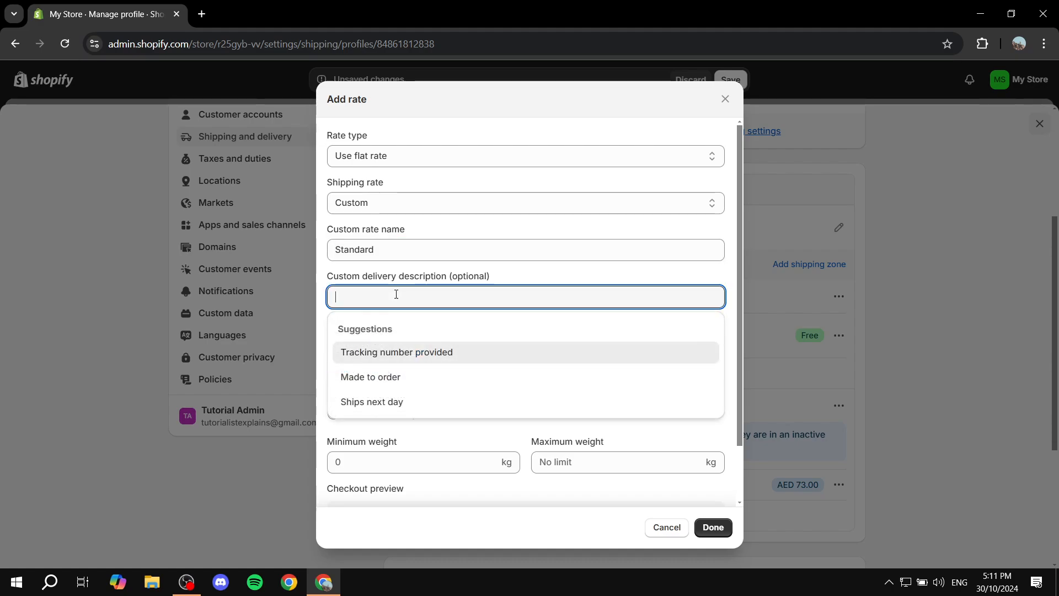
click(388, 403)
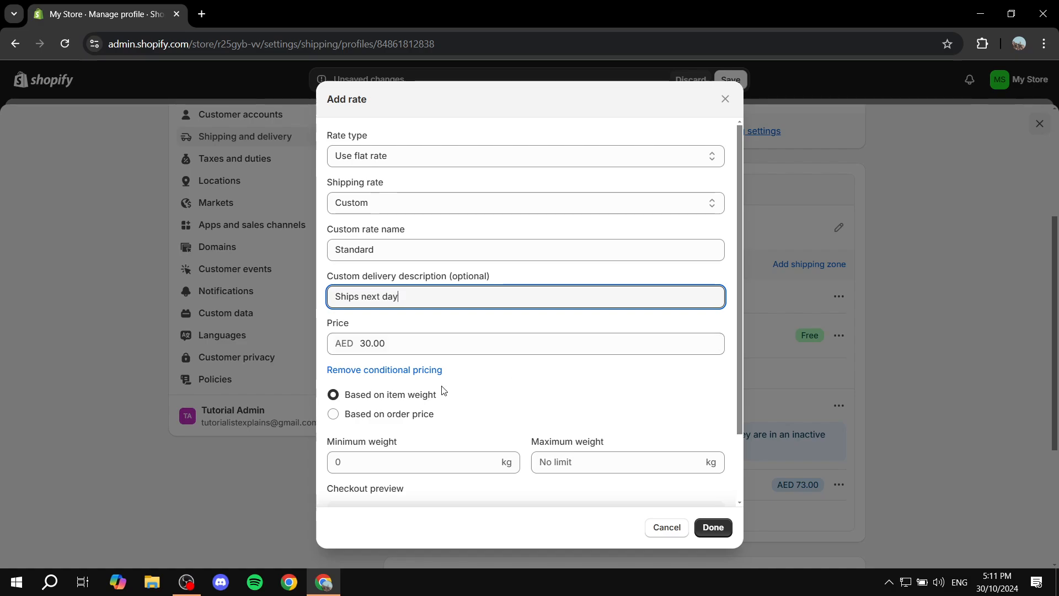
- Limit the Standard rate by order price to a maximum of AED 99 and add it to the domestic zone
click(391, 371)
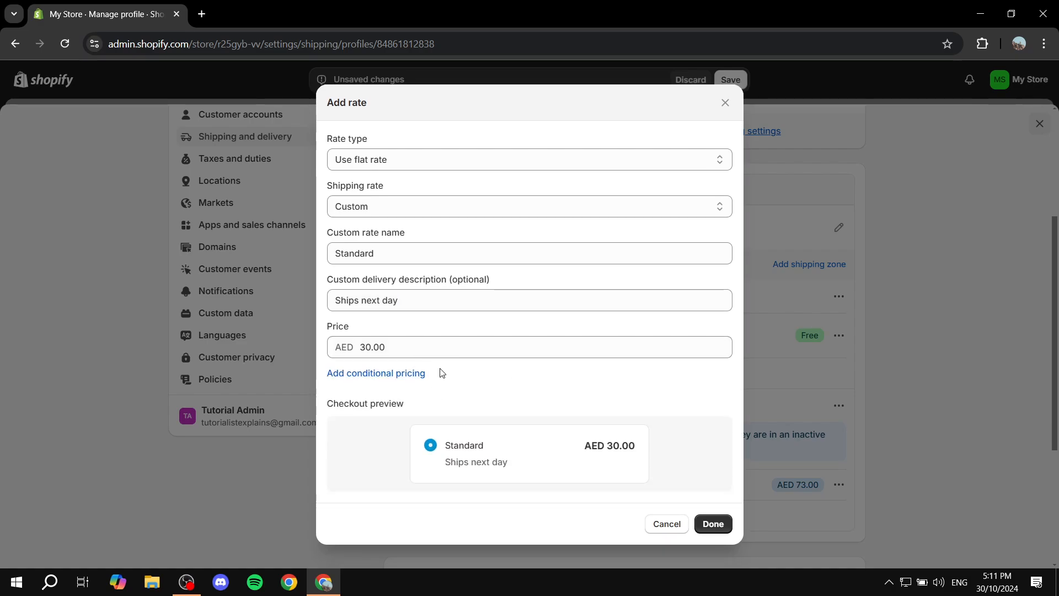
click(415, 372)
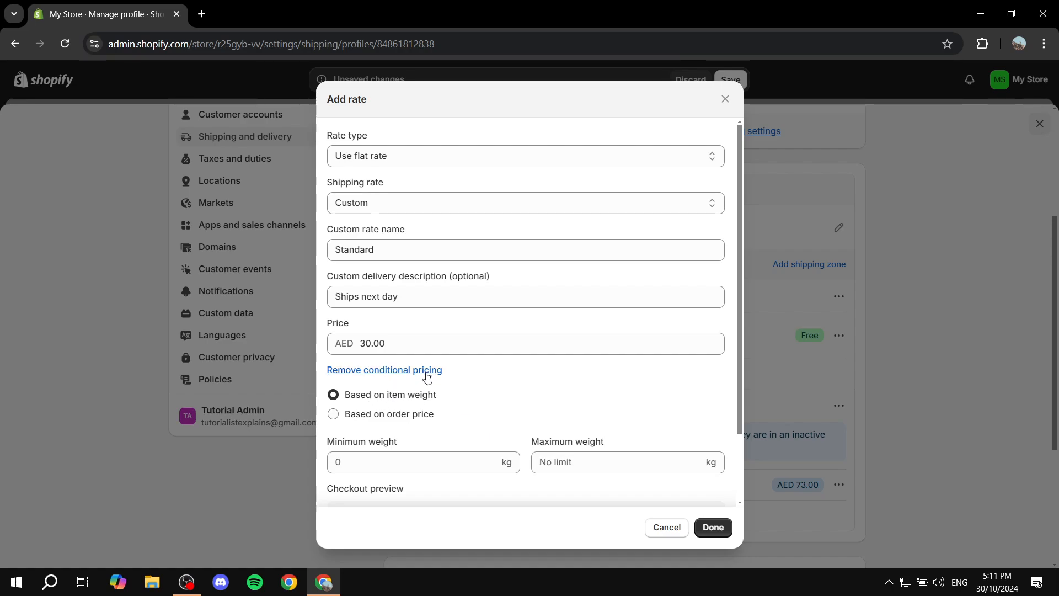
click(392, 414)
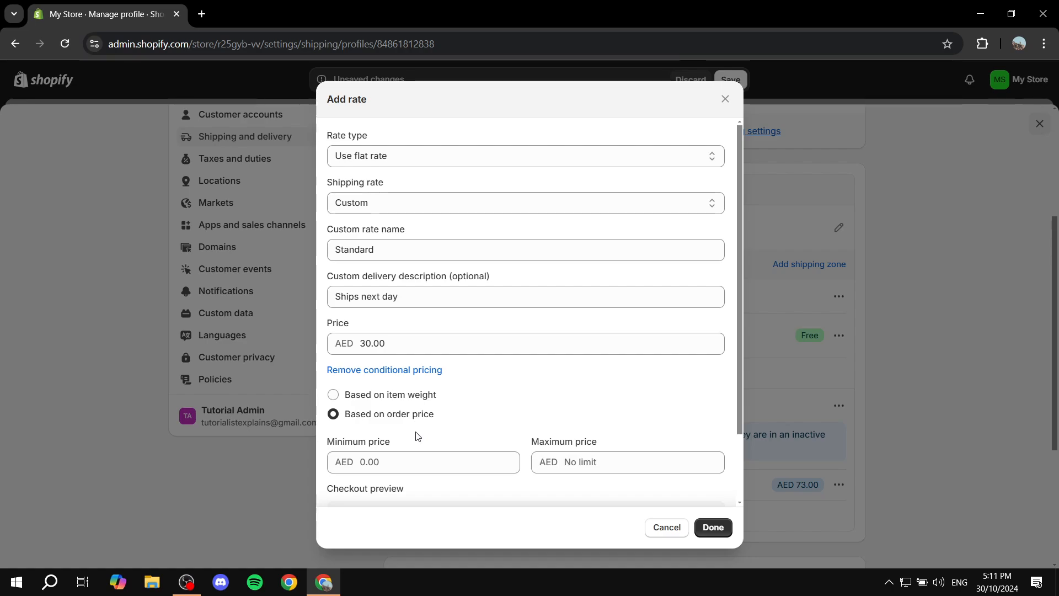
click(430, 460)
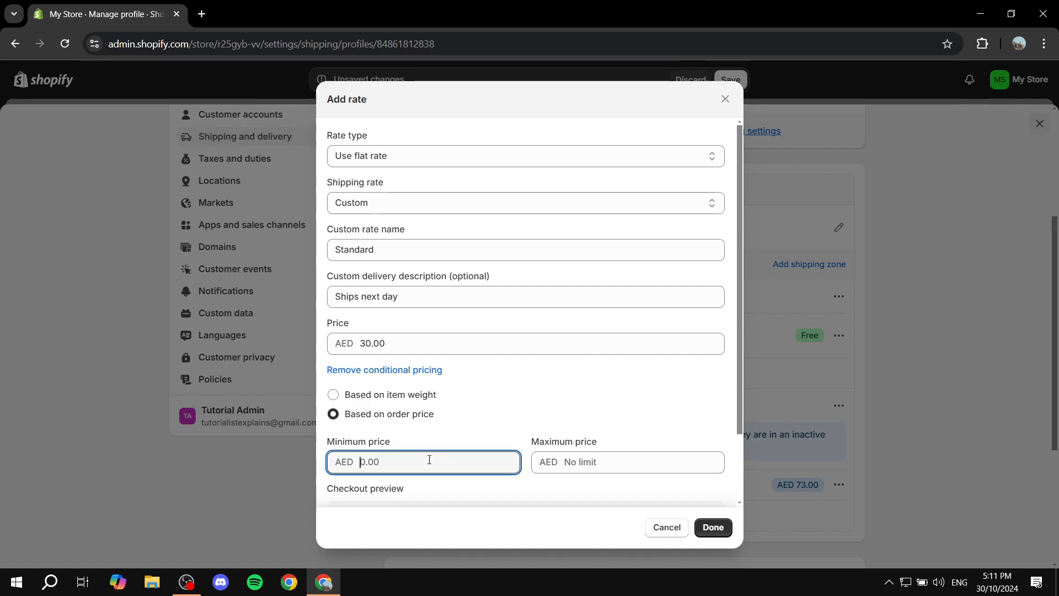
click(604, 466)
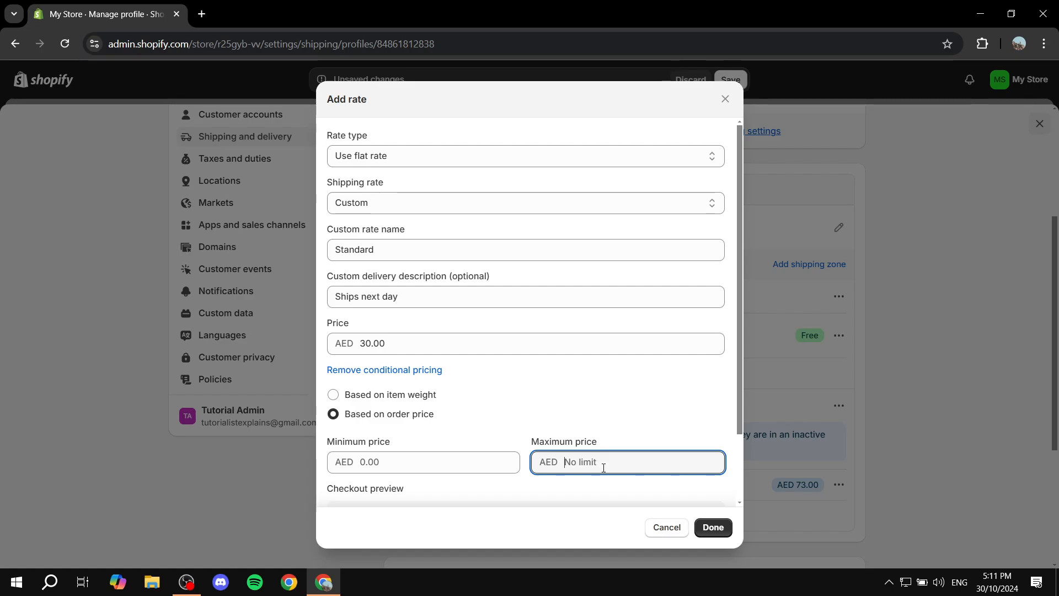
text(89)
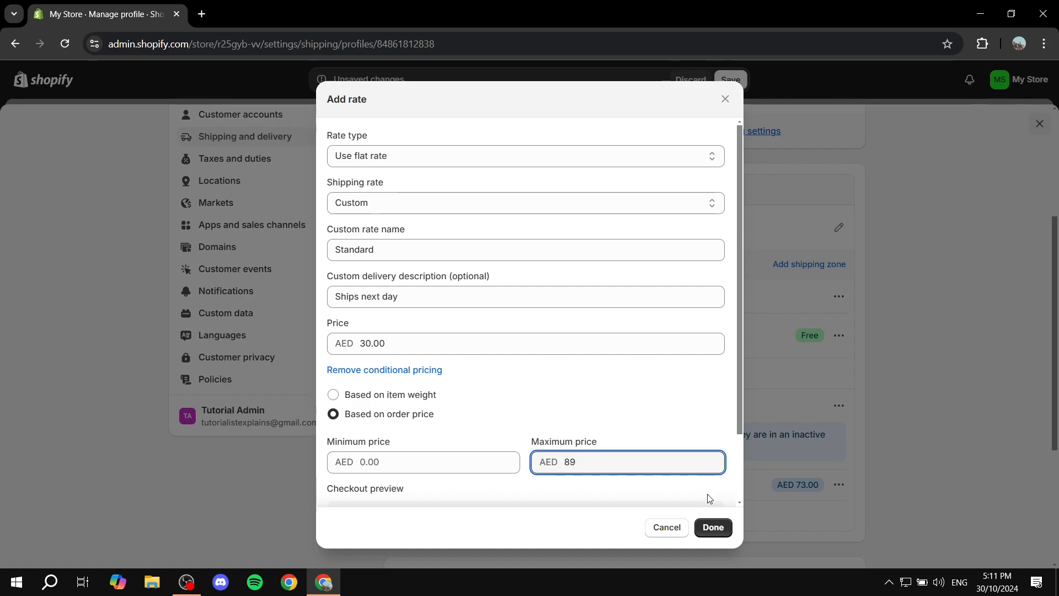
key(BackSpace)
key(BackSpace)
text(99)
click(712, 527)
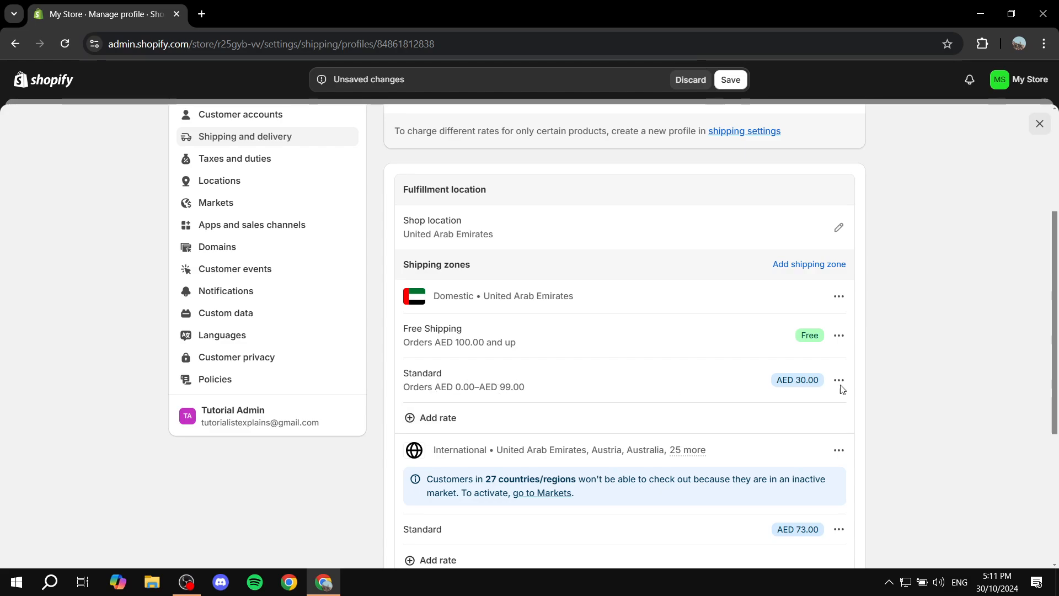
- Review the domestic rates and the International zone's Standard rate, including its editable settings, without changing them
drag(797, 382, 817, 382)
click(913, 380)
drag(454, 343, 742, 354)
click(951, 362)
scroll(951, 361, down, 2)
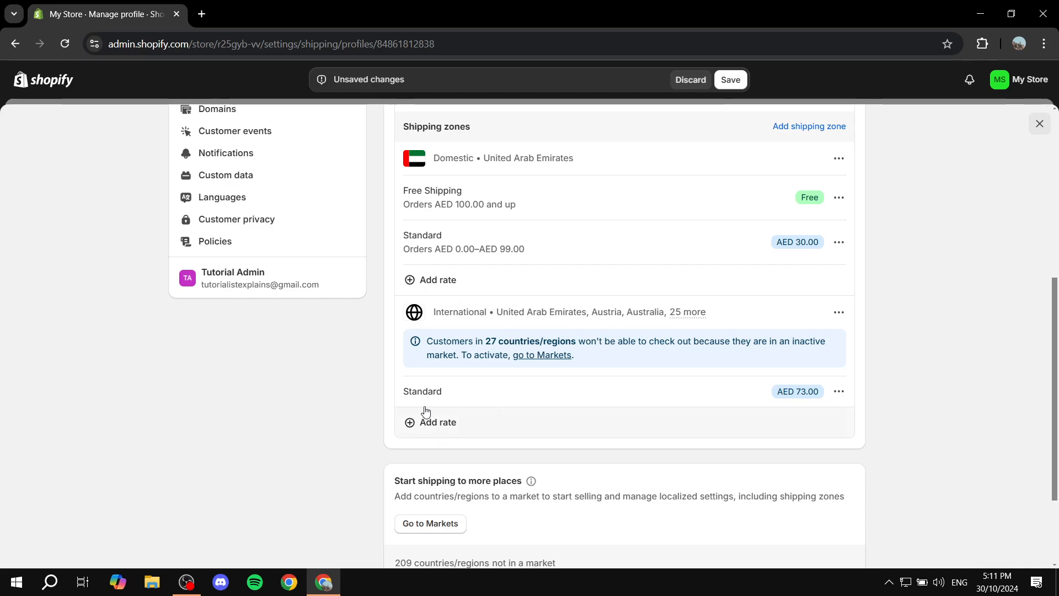
drag(403, 392, 803, 408)
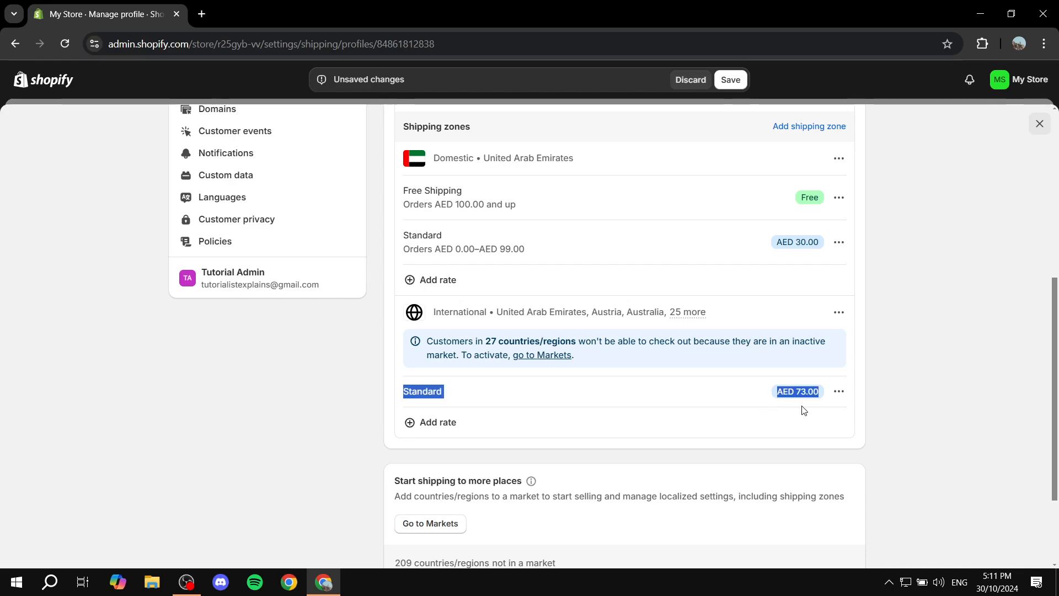
click(720, 397)
click(839, 391)
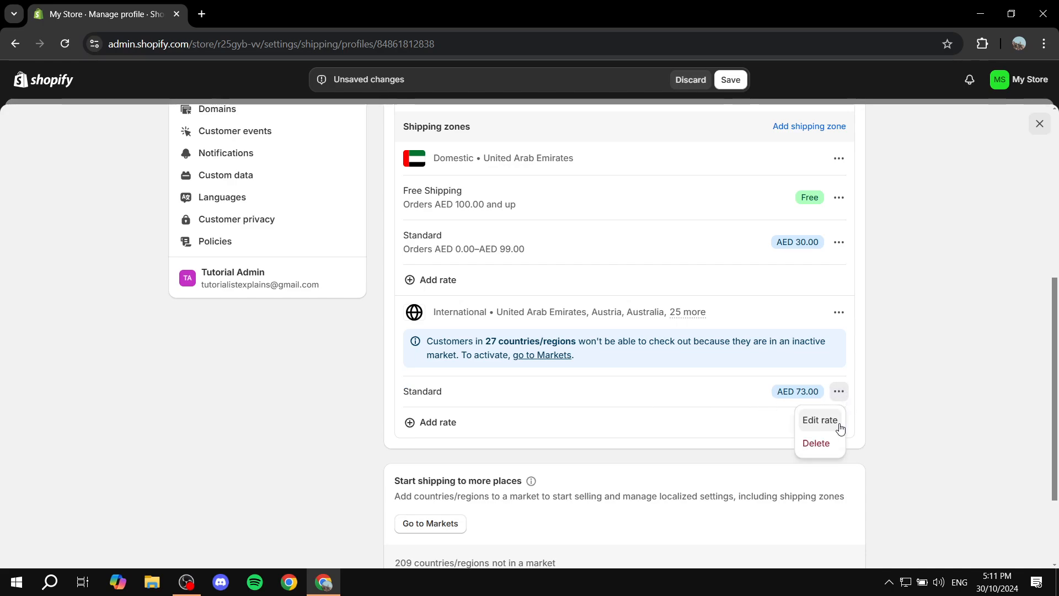
click(834, 423)
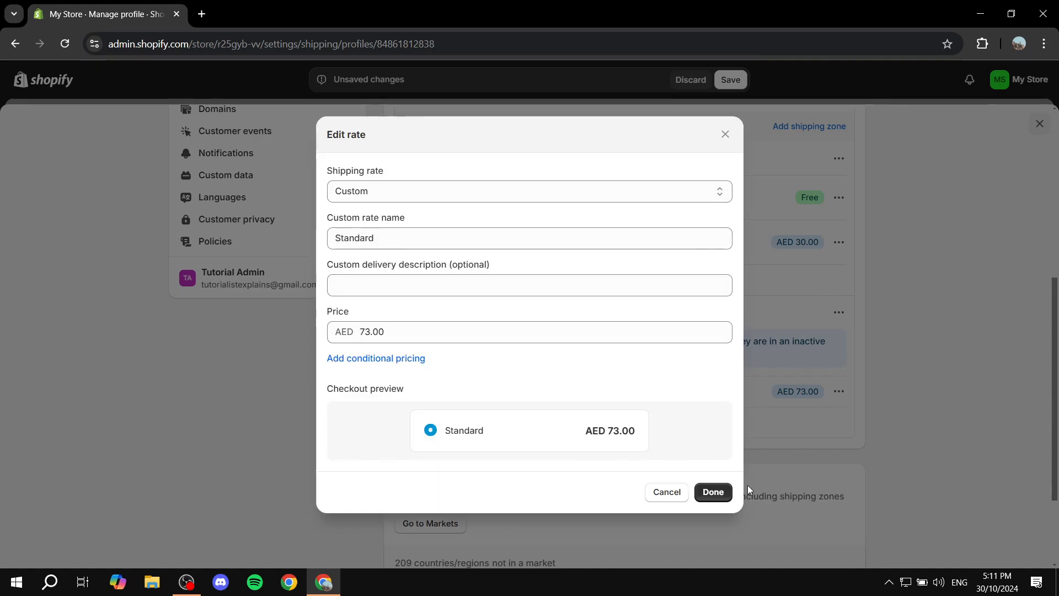
click(667, 492)
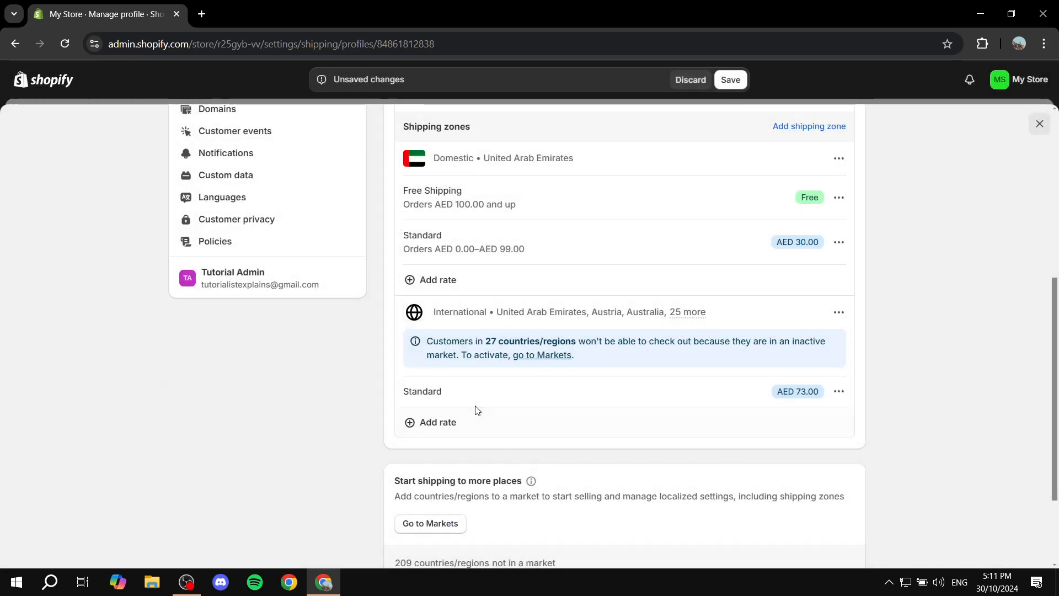
- Save the changes to the general shipping profile
scroll(753, 375, up, 3)
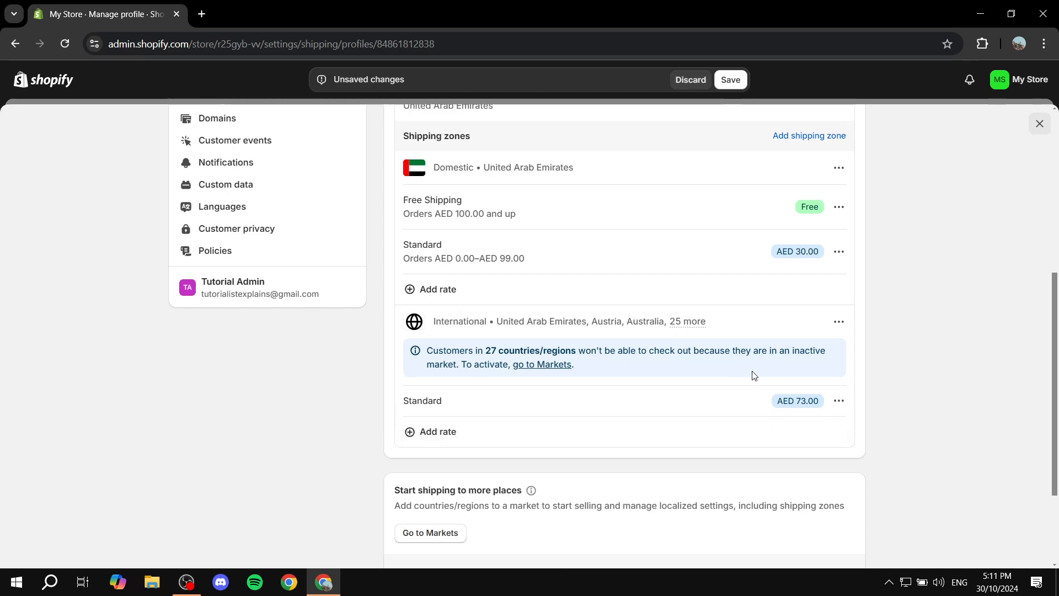
scroll(700, 383, up, 5)
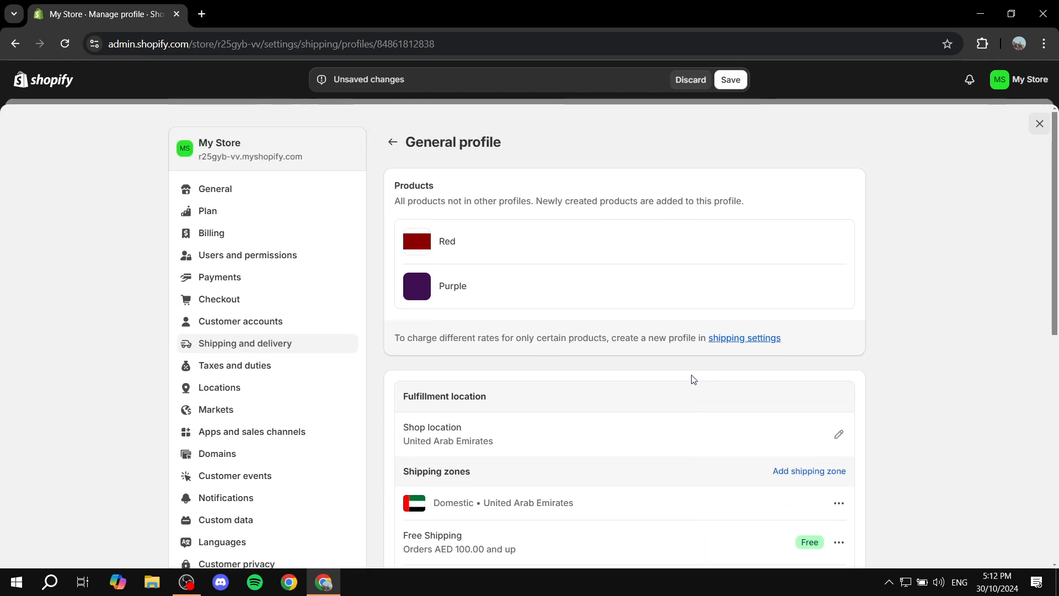
click(730, 80)
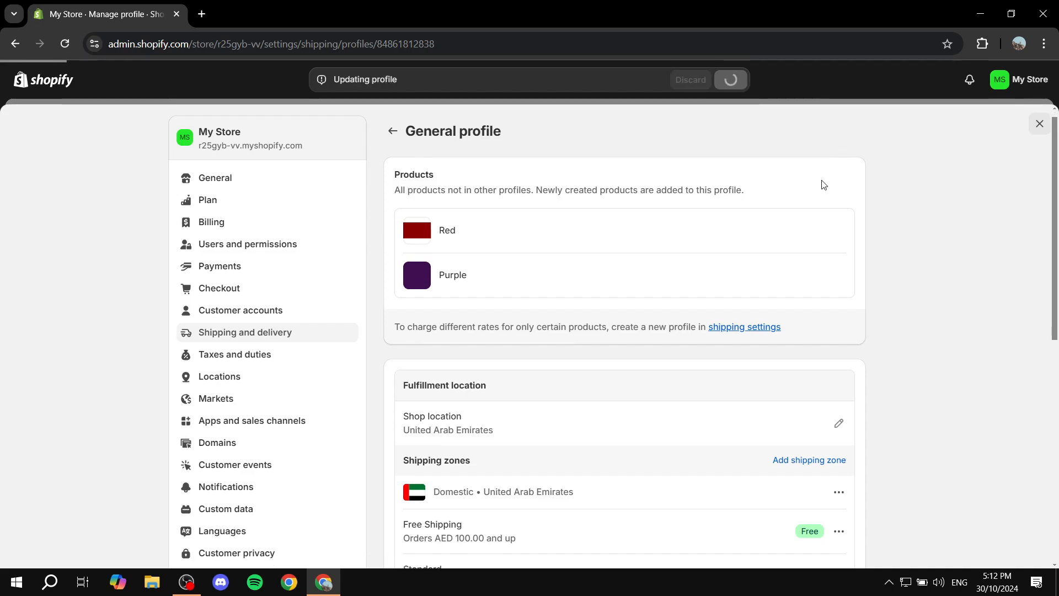